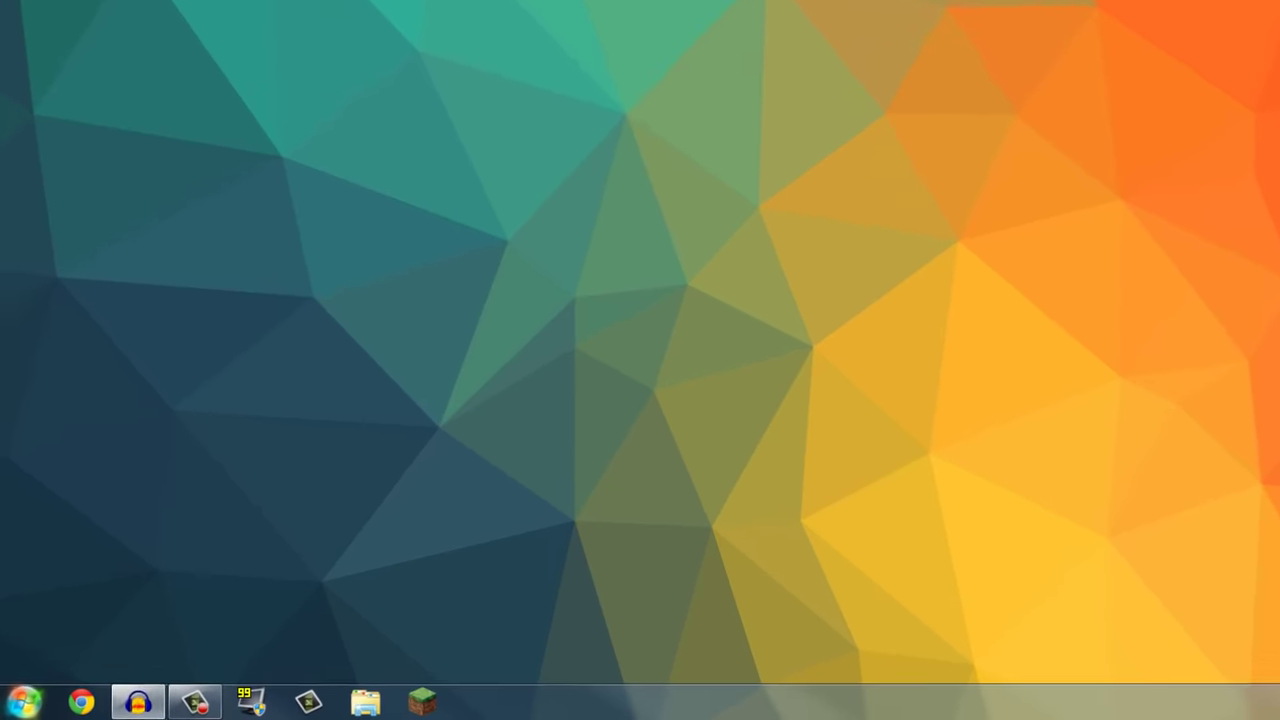
# Launch the Snipping Tool, move its window slightly and cancel the snip in progress.
pyautogui.press('super')
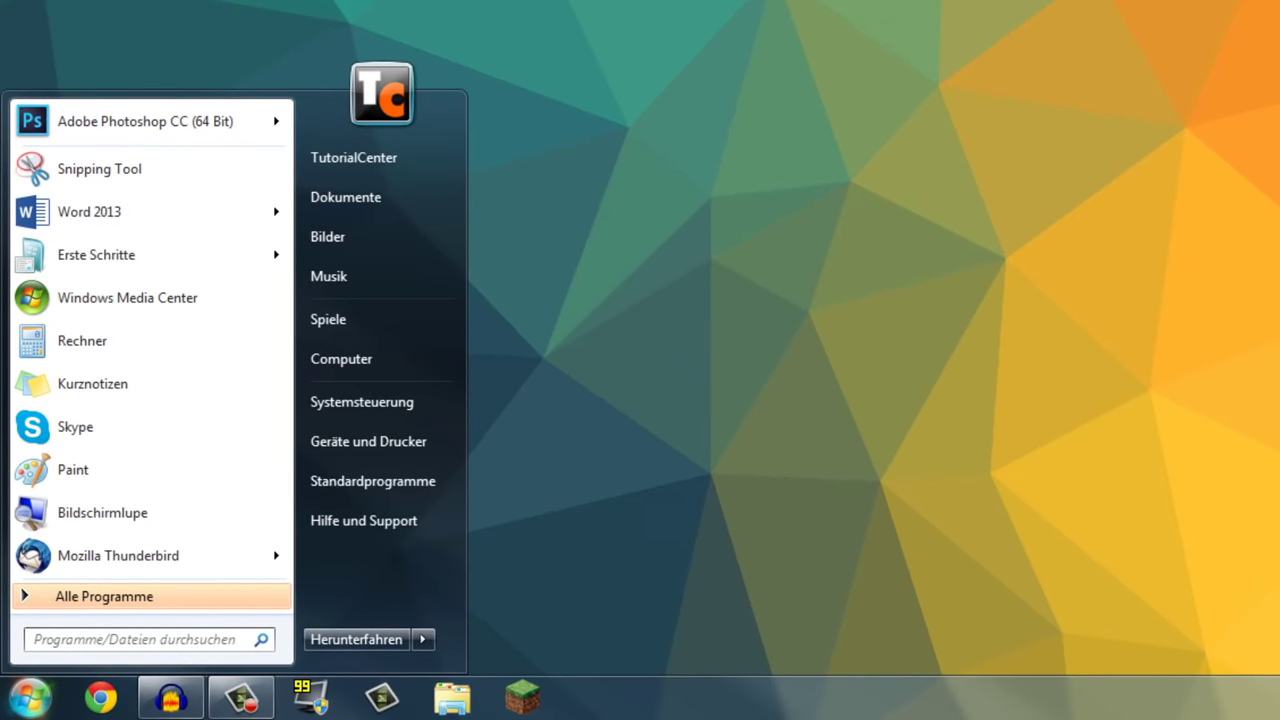
pyautogui.write('sni')
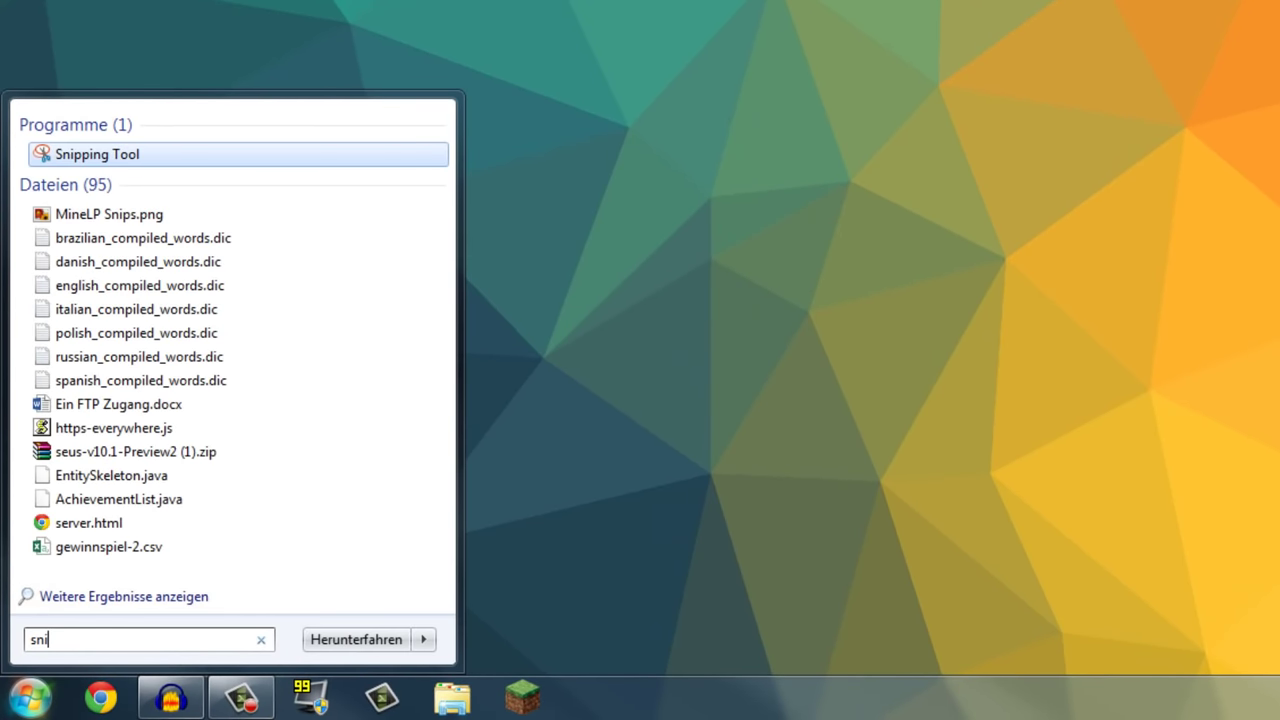
pyautogui.press('Return')
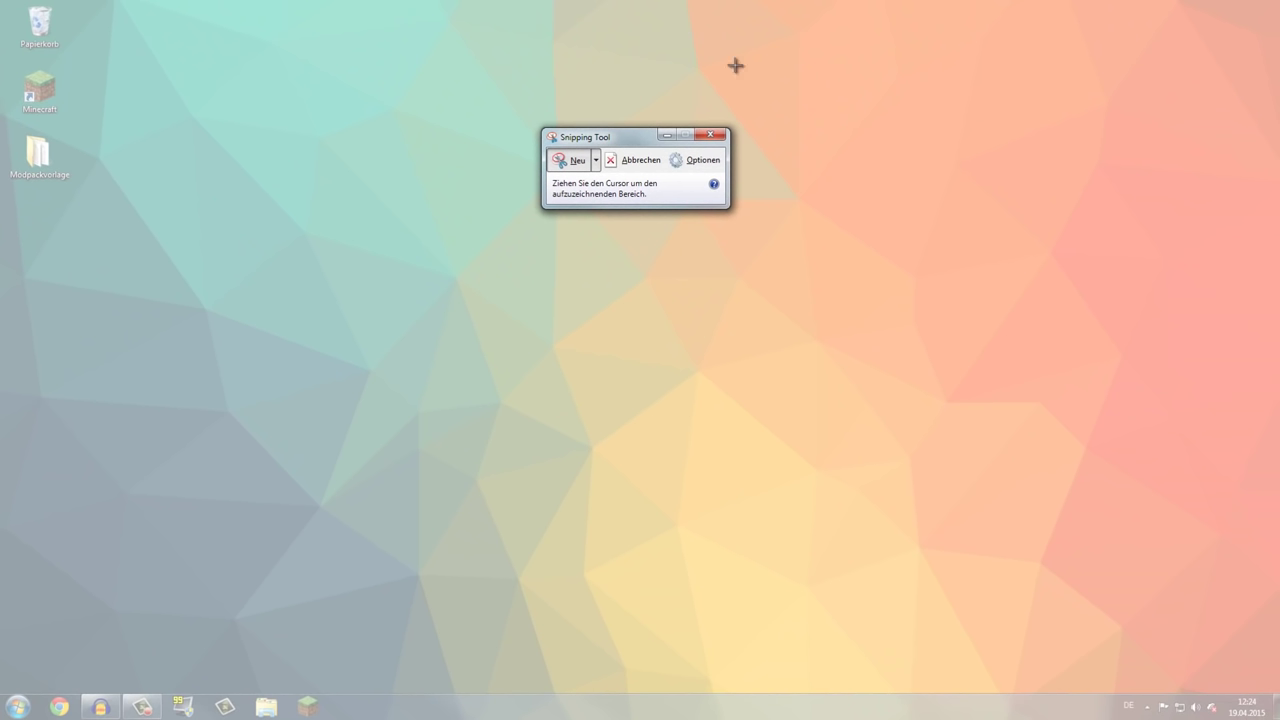
pyautogui.moveTo(640, 137); pyautogui.dragTo(608, 152)
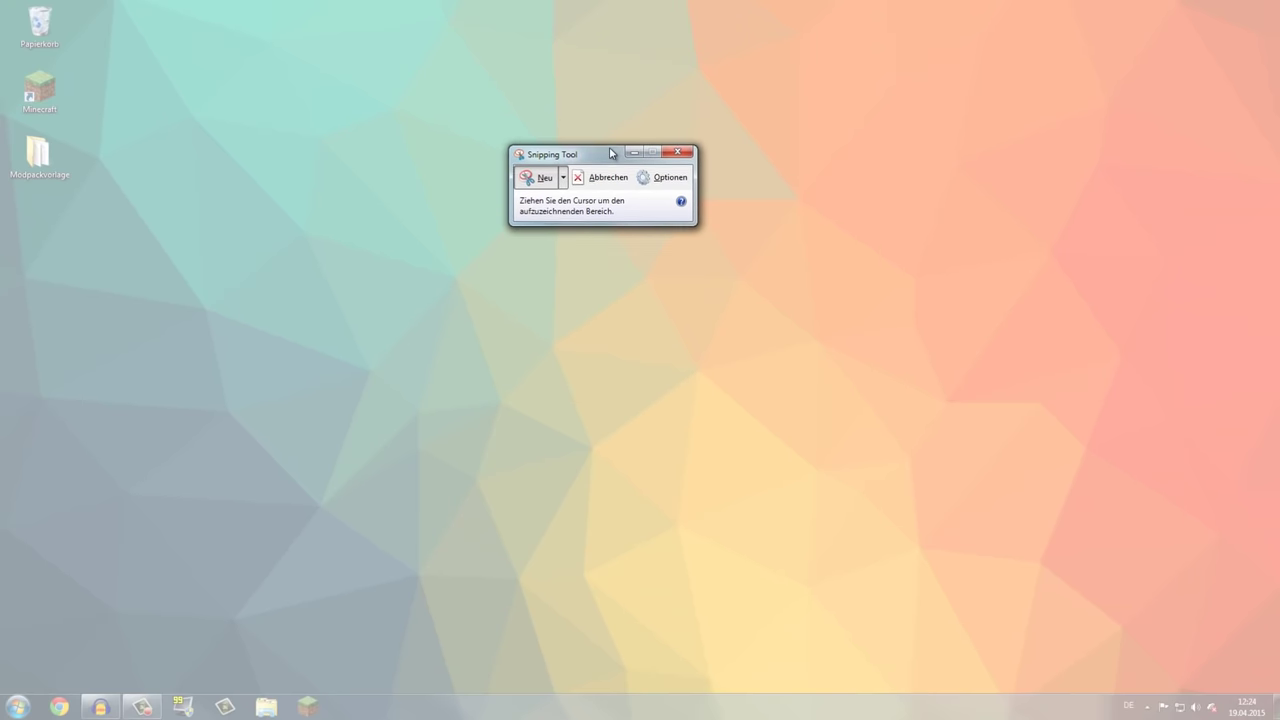
pyautogui.click(610, 178)
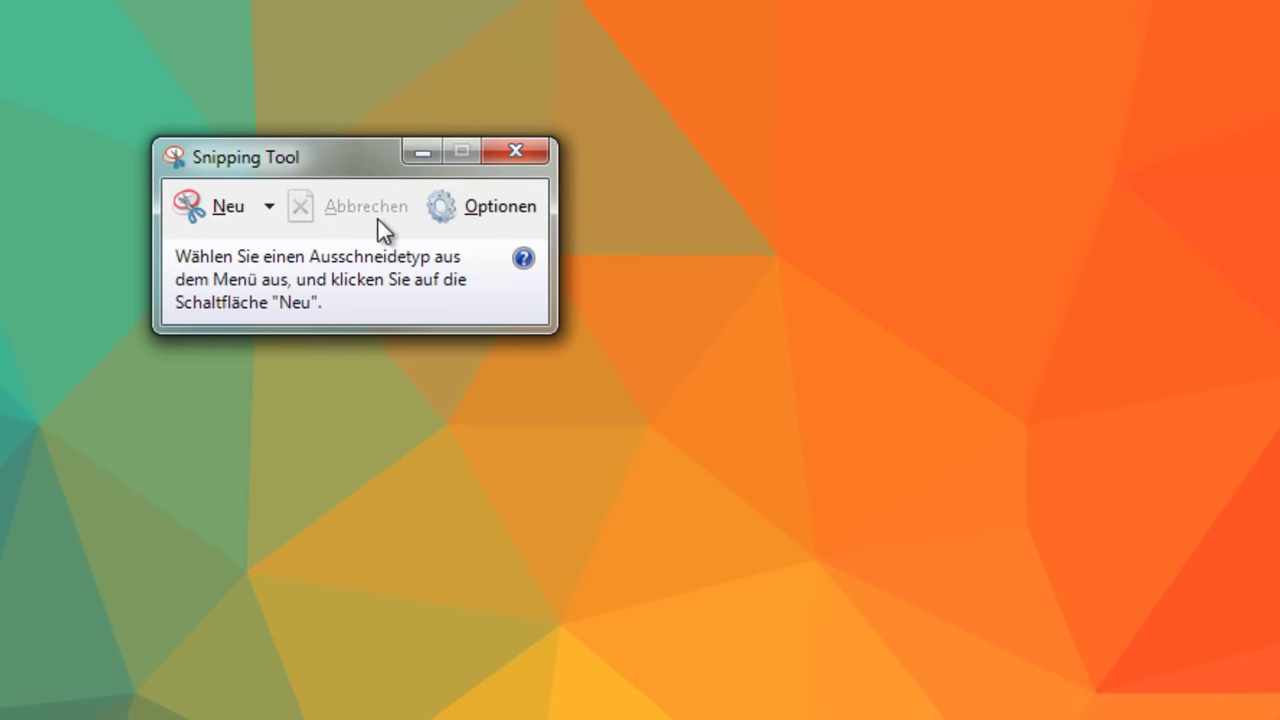
# Review the Snipping Tool options and the available Freihandfarbe ink colours, leaving without saving changes.
pyautogui.click(469, 205)
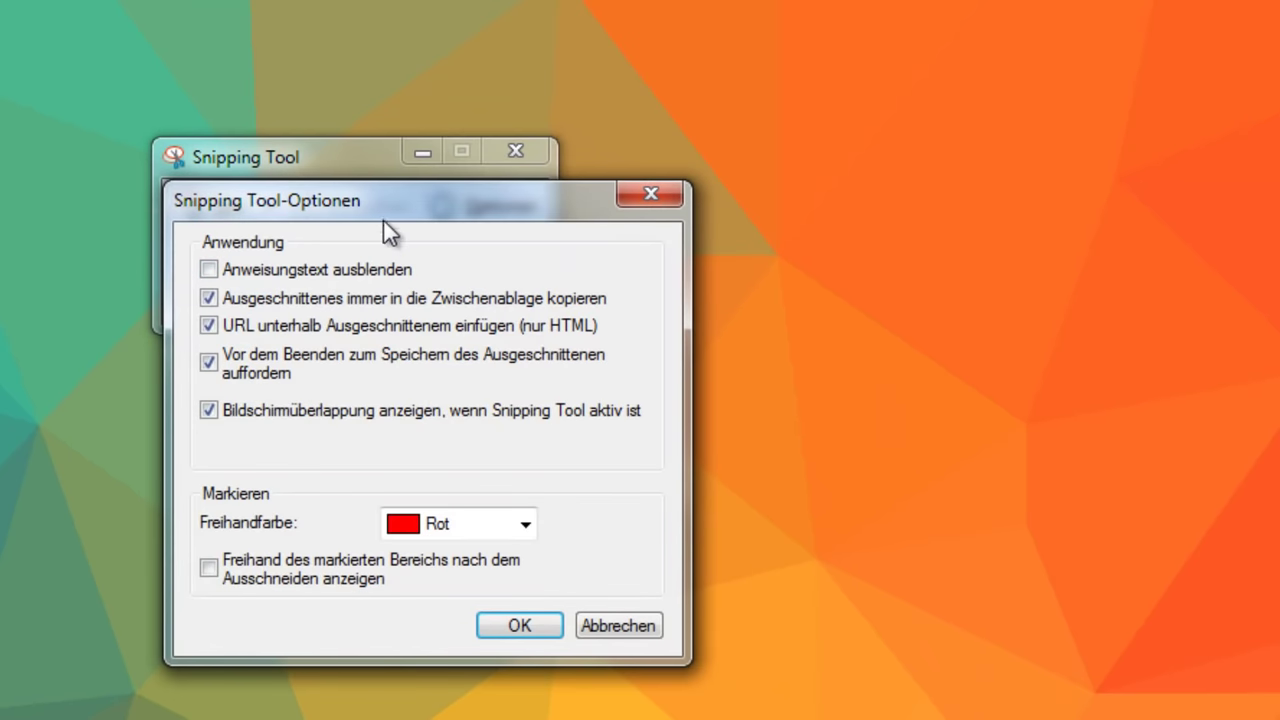
pyautogui.moveTo(383, 222); pyautogui.dragTo(929, 238)
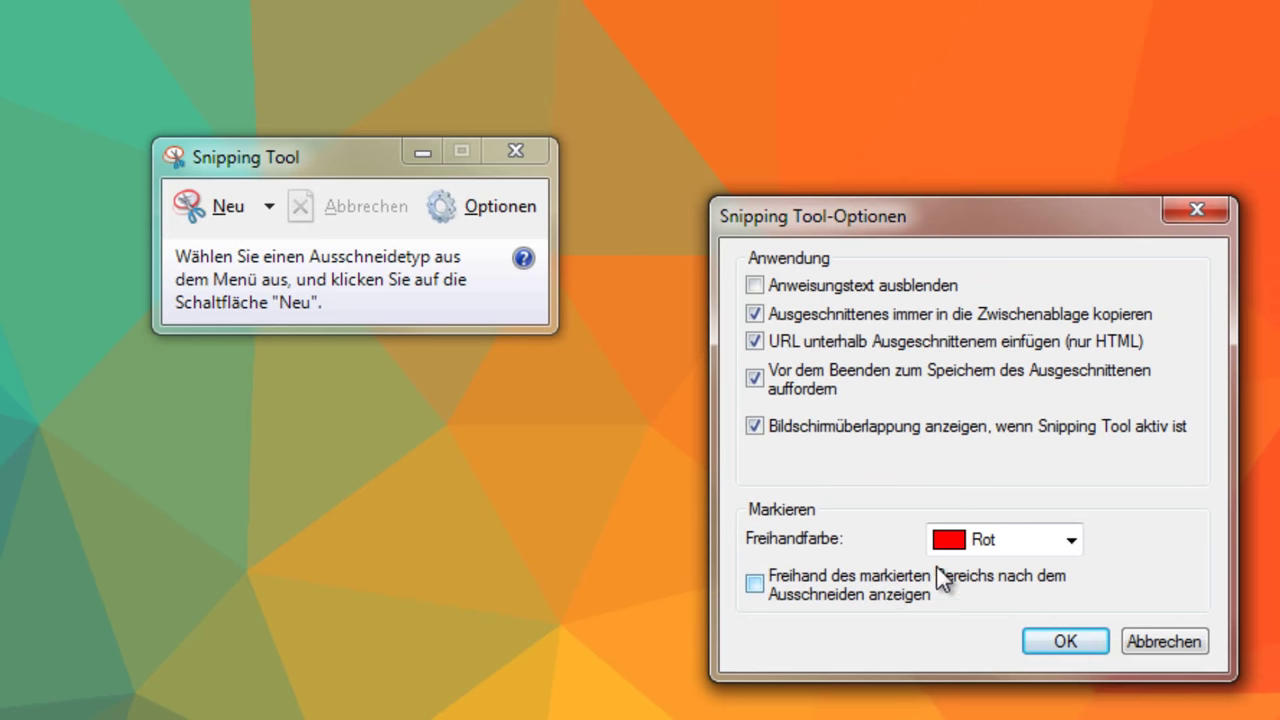
pyautogui.click(1070, 545)
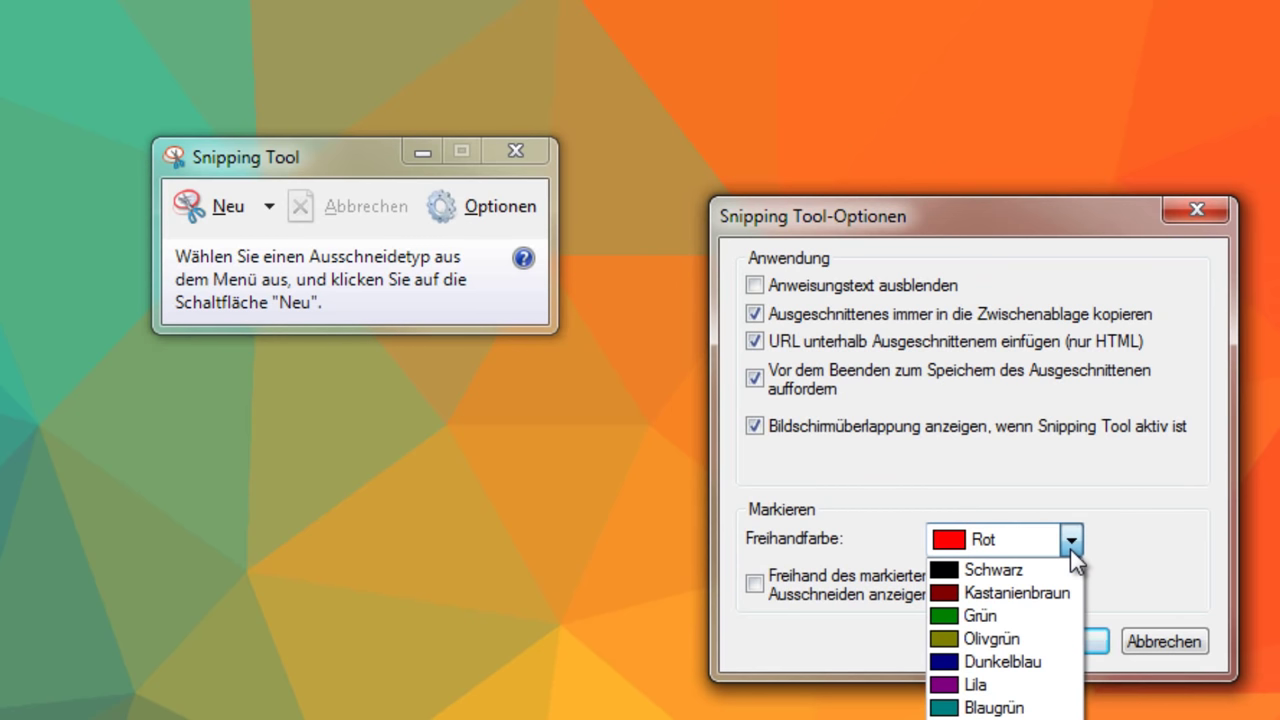
pyautogui.click(1070, 549)
pyautogui.click(1154, 637)
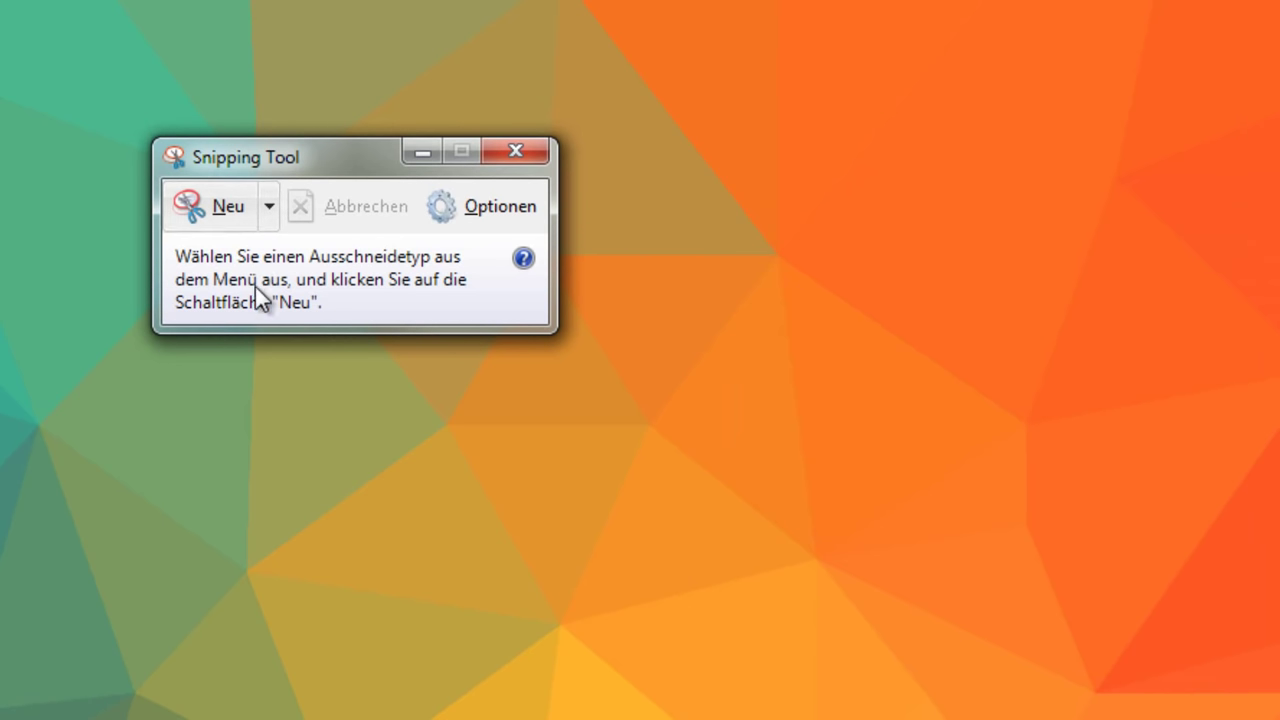
# Take a rectangular snip of the desktop area with the Papierkorb, Minecraft and Modpackvorlage icons, and reposition the snip window.
pyautogui.click(275, 229)
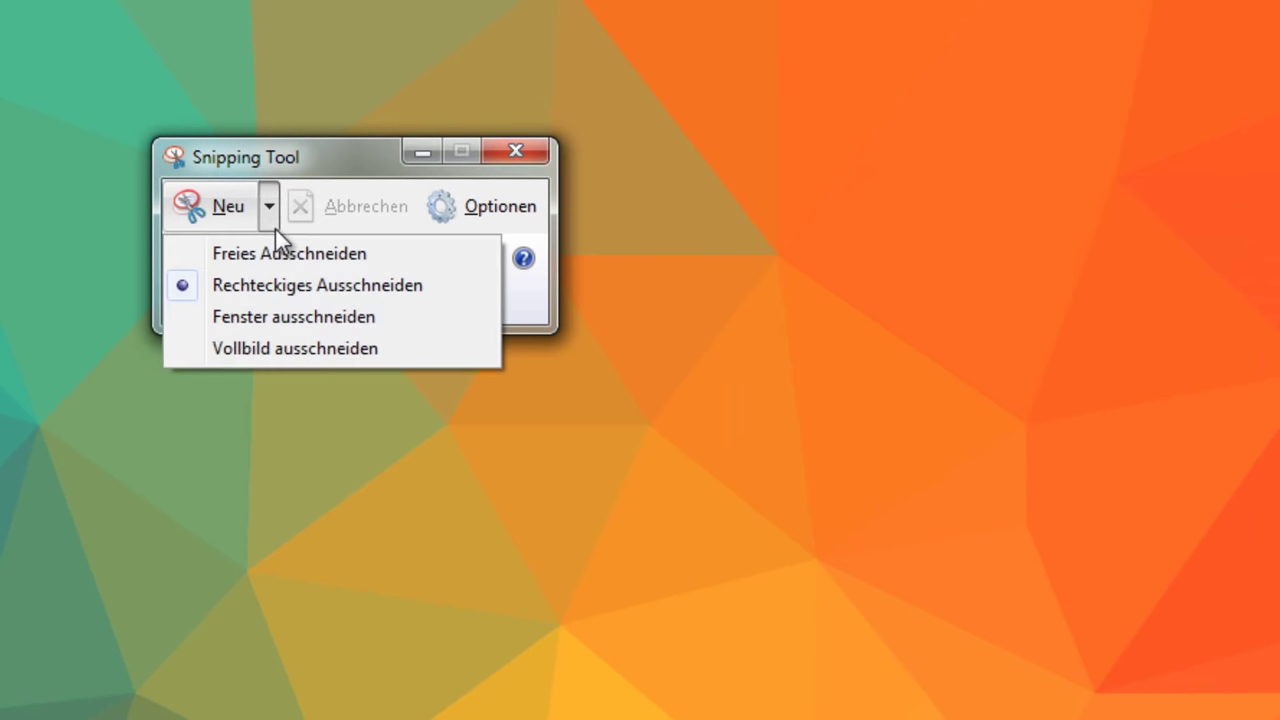
pyautogui.click(275, 229)
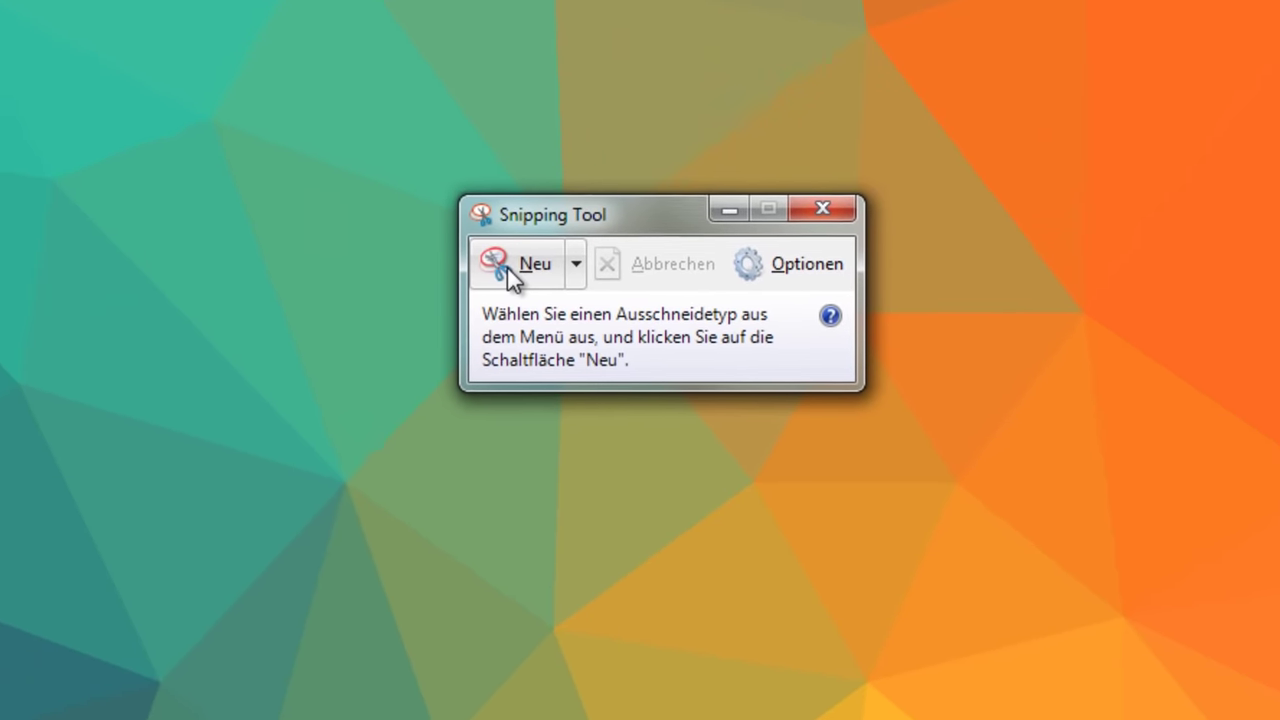
pyautogui.click(507, 267)
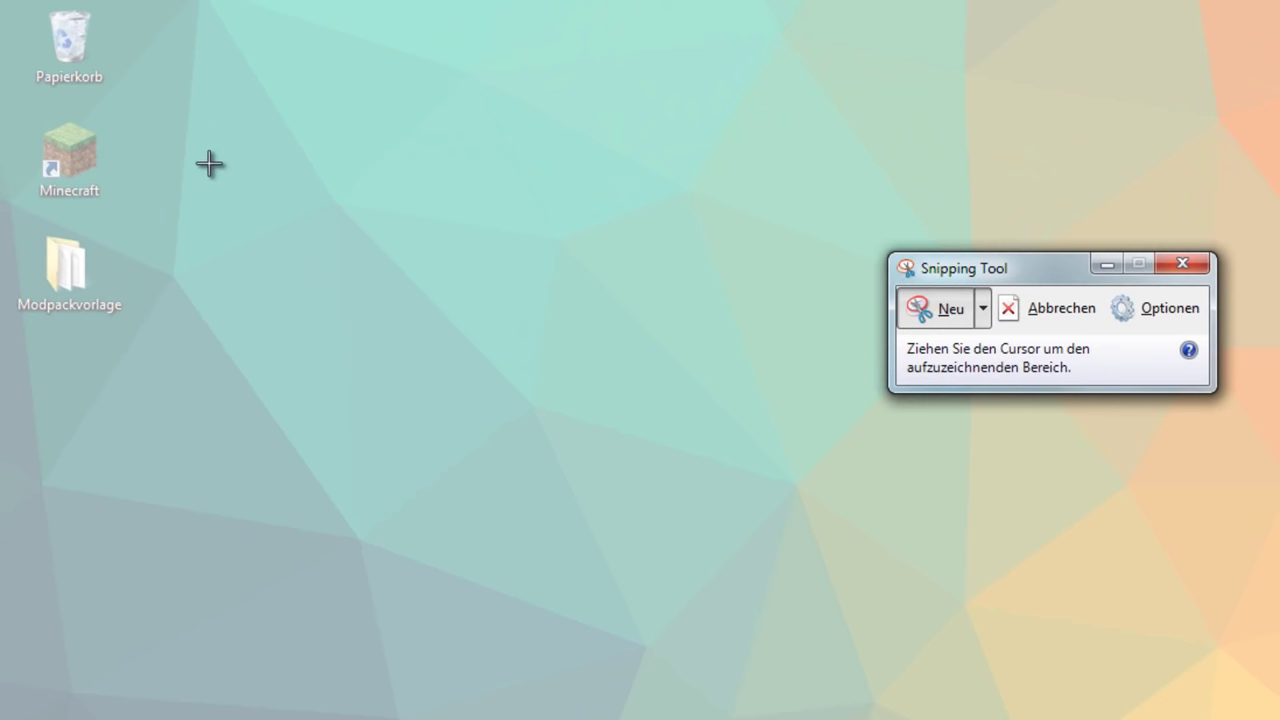
pyautogui.moveTo(706, 510); pyautogui.dragTo(128, 142)
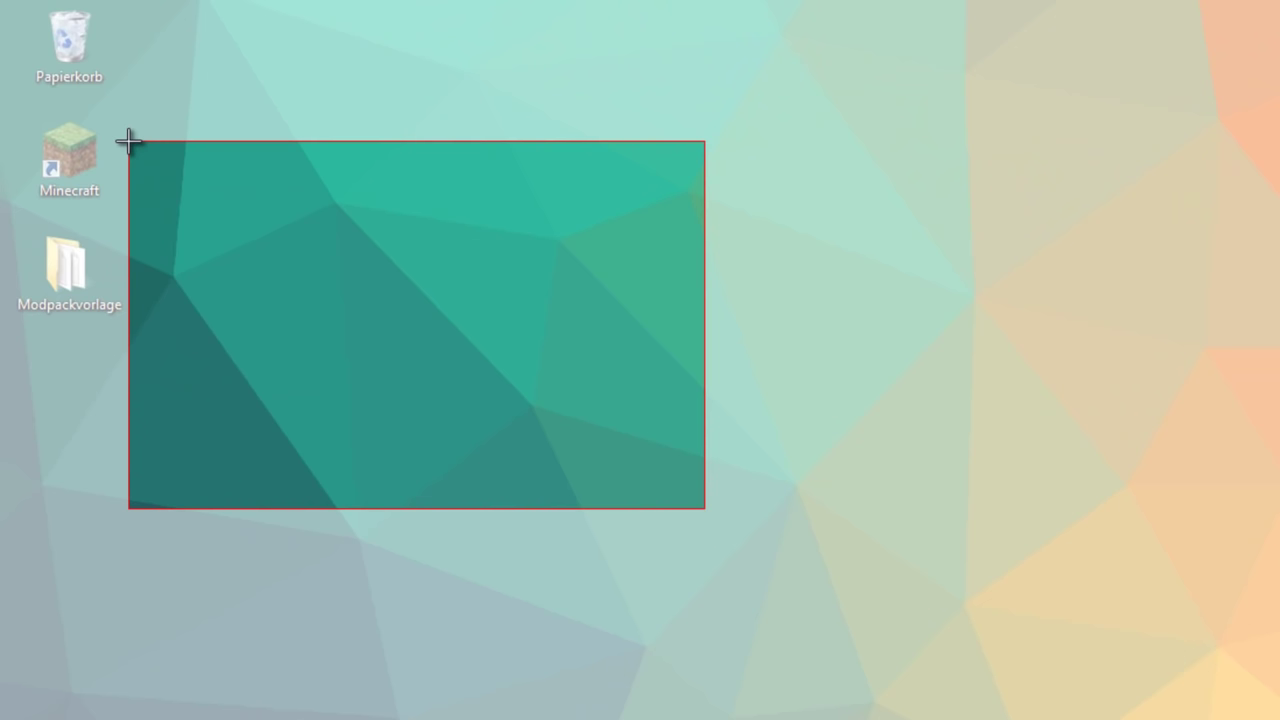
pyautogui.moveTo(128, 142); pyautogui.dragTo(25, 6)
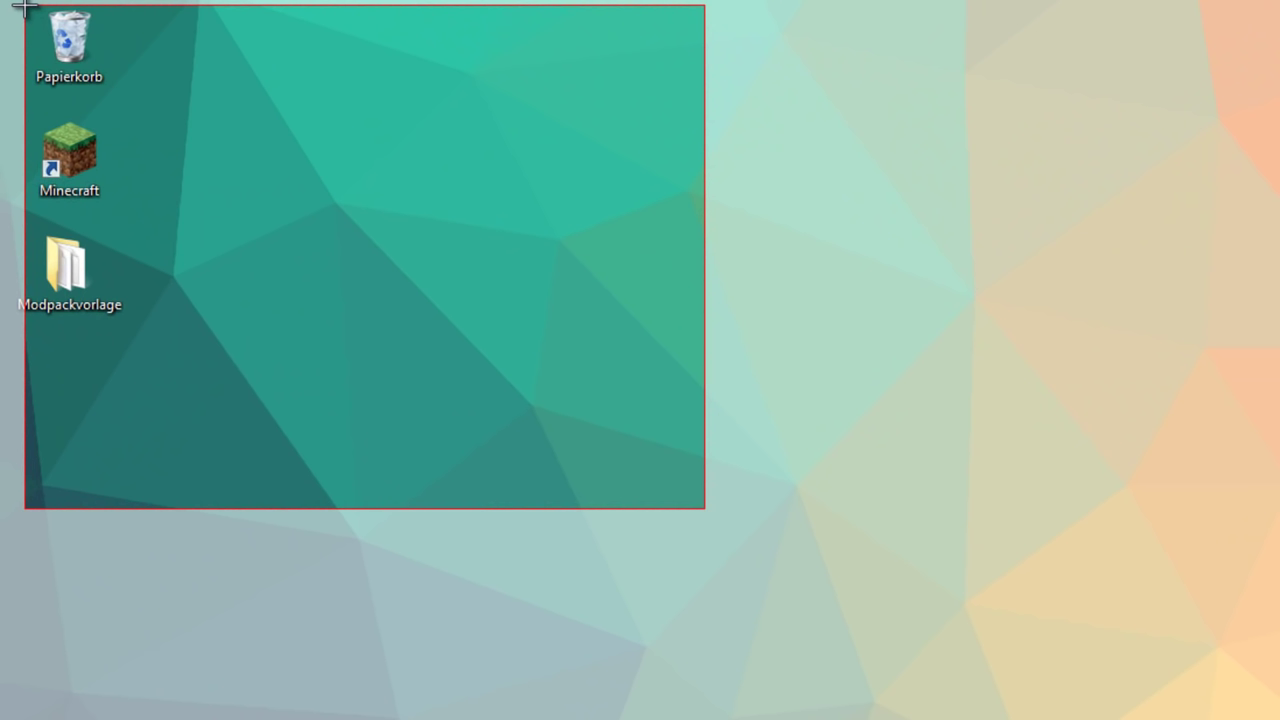
pyautogui.moveTo(25, 6); pyautogui.dragTo(25, 7)
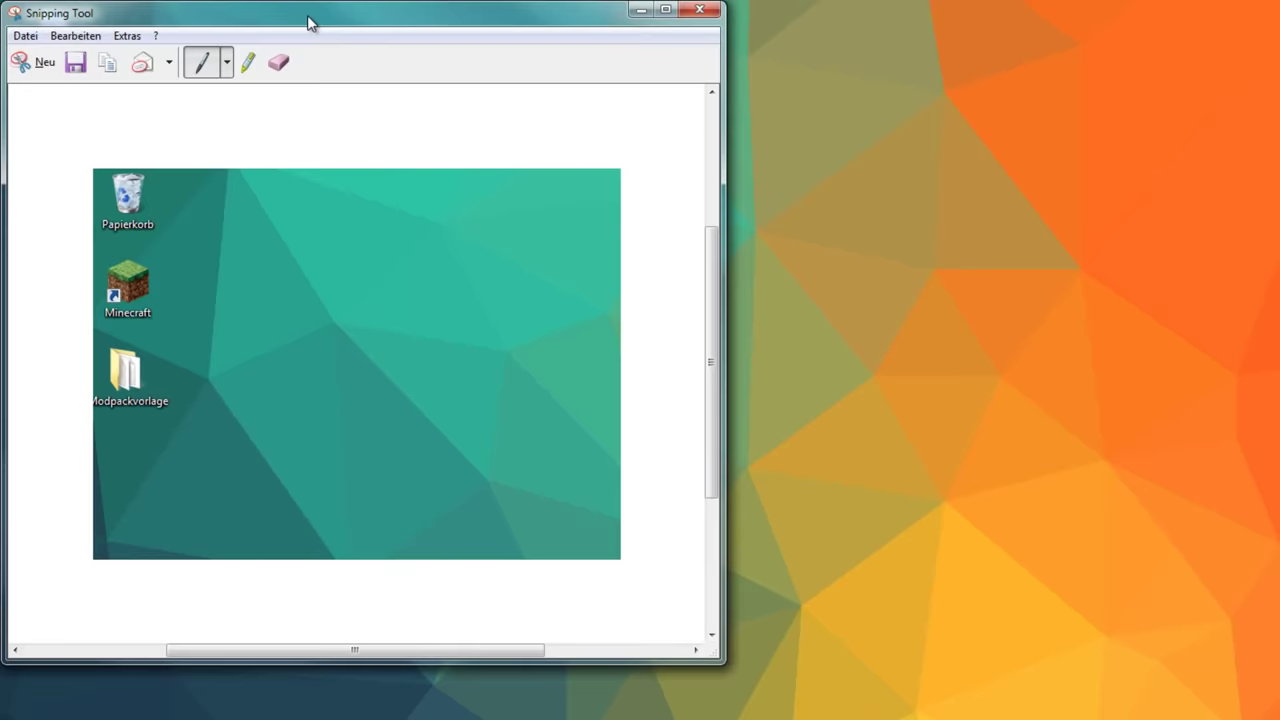
pyautogui.moveTo(307, 15); pyautogui.dragTo(600, 114)
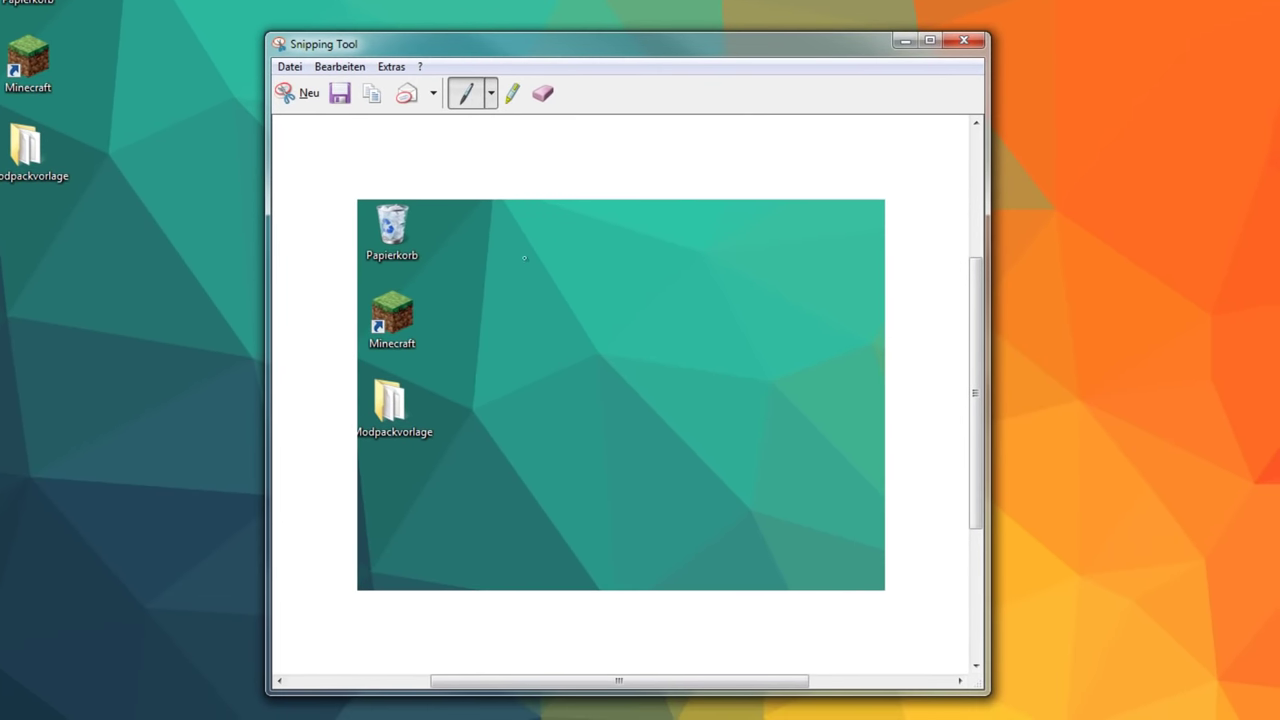
# Draw blue pen strokes beside the Minecraft icon and highlight the Papierkorb label in the snip.
pyautogui.moveTo(529, 350)
pyautogui.mouseDown()
pyautogui.moveTo(630, 365)
pyautogui.moveTo(628, 275)
pyautogui.moveTo(544, 240)
pyautogui.mouseUp()
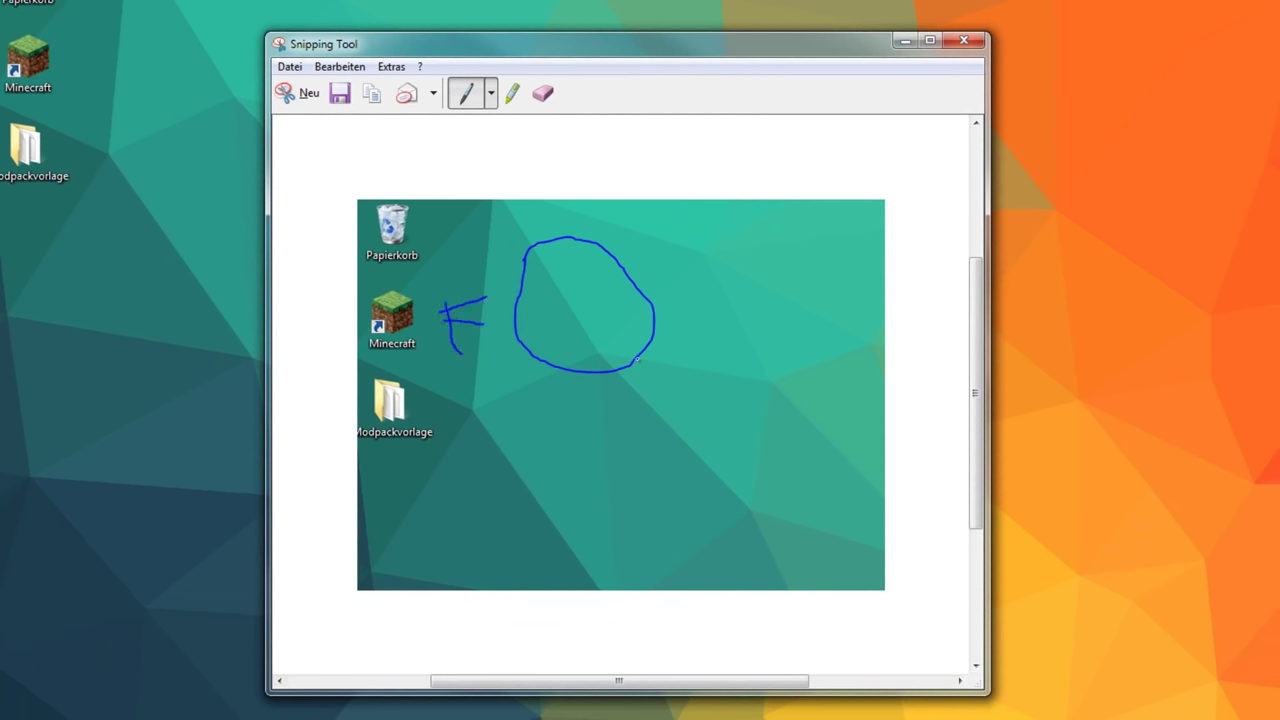
pyautogui.click(513, 93)
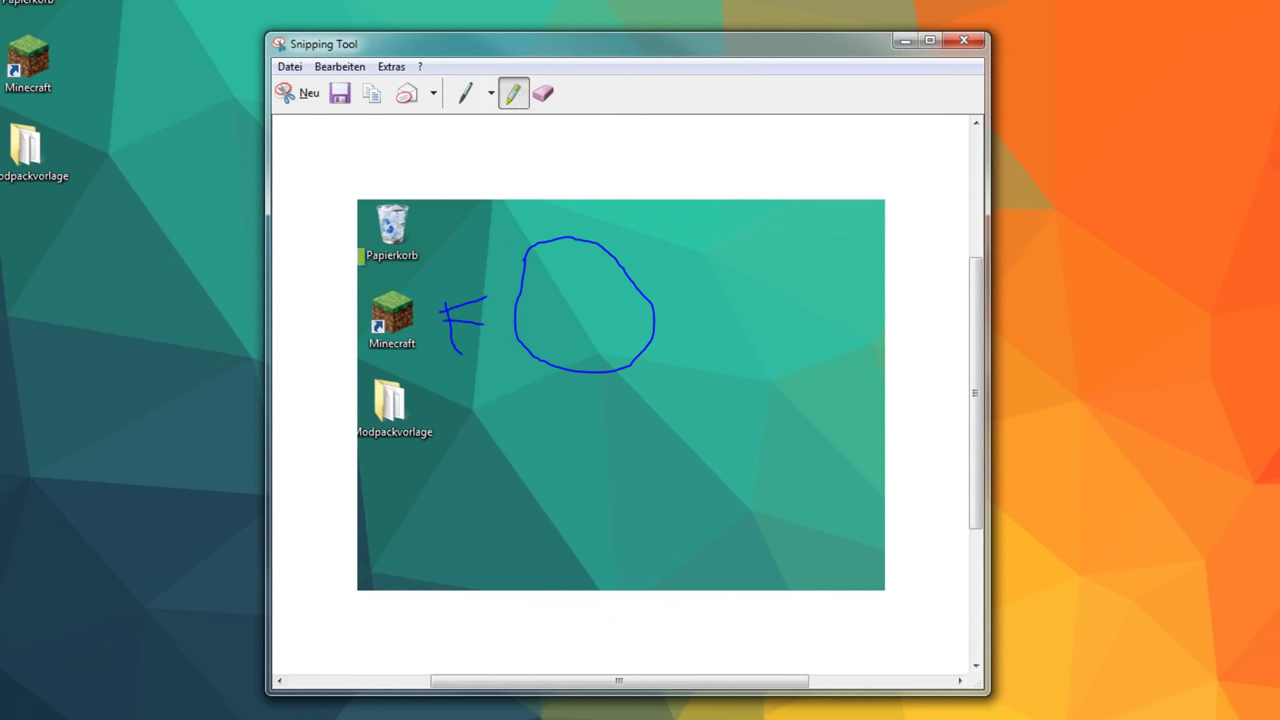
pyautogui.moveTo(364, 254)
pyautogui.mouseDown()
pyautogui.moveTo(418, 256)
pyautogui.moveTo(376, 254)
pyautogui.mouseUp()
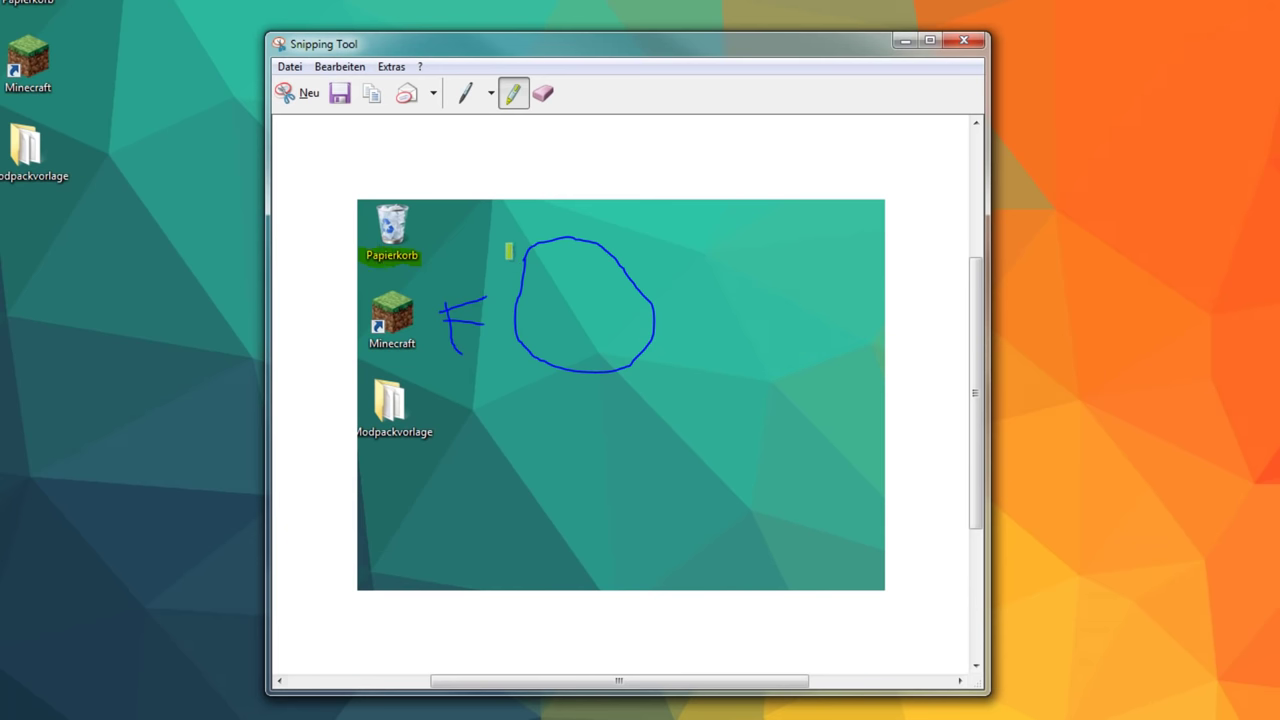
# Erase the blue pen strokes and the highlight on the Papierkorb label.
pyautogui.click(543, 93)
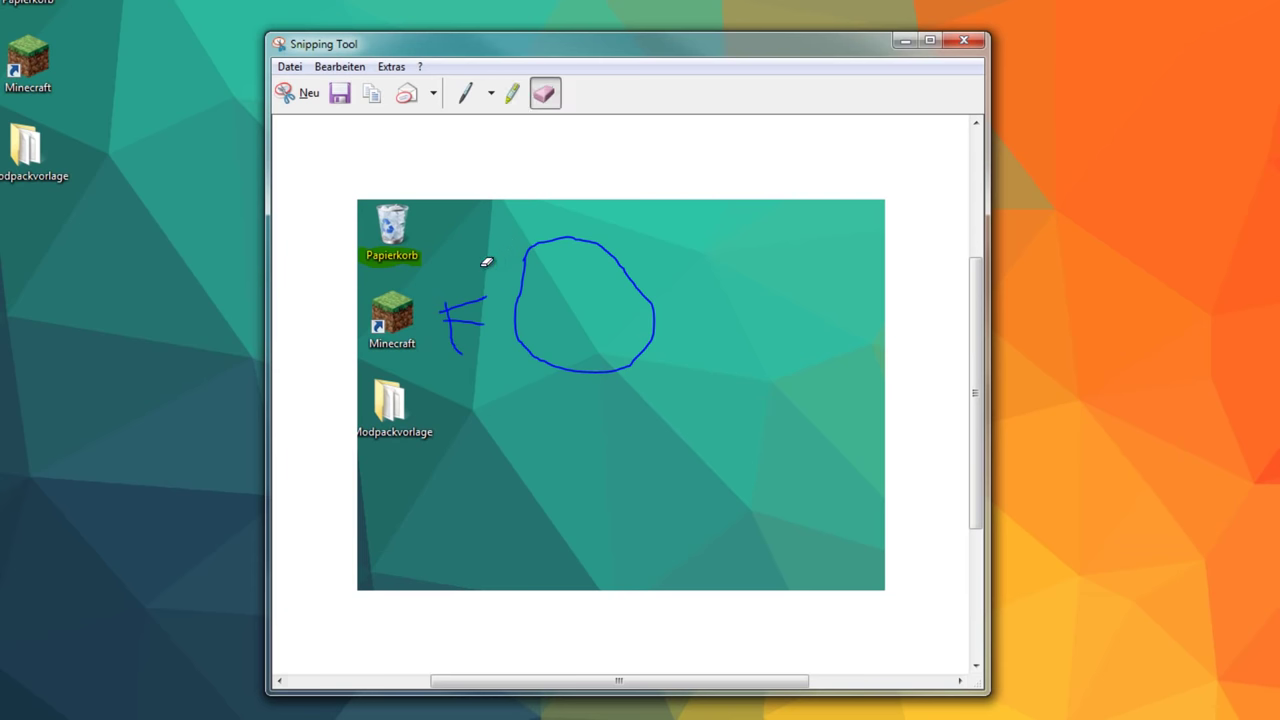
pyautogui.moveTo(481, 300)
pyautogui.mouseDown()
pyautogui.moveTo(469, 336)
pyautogui.moveTo(450, 315)
pyautogui.moveTo(540, 332)
pyautogui.mouseUp()
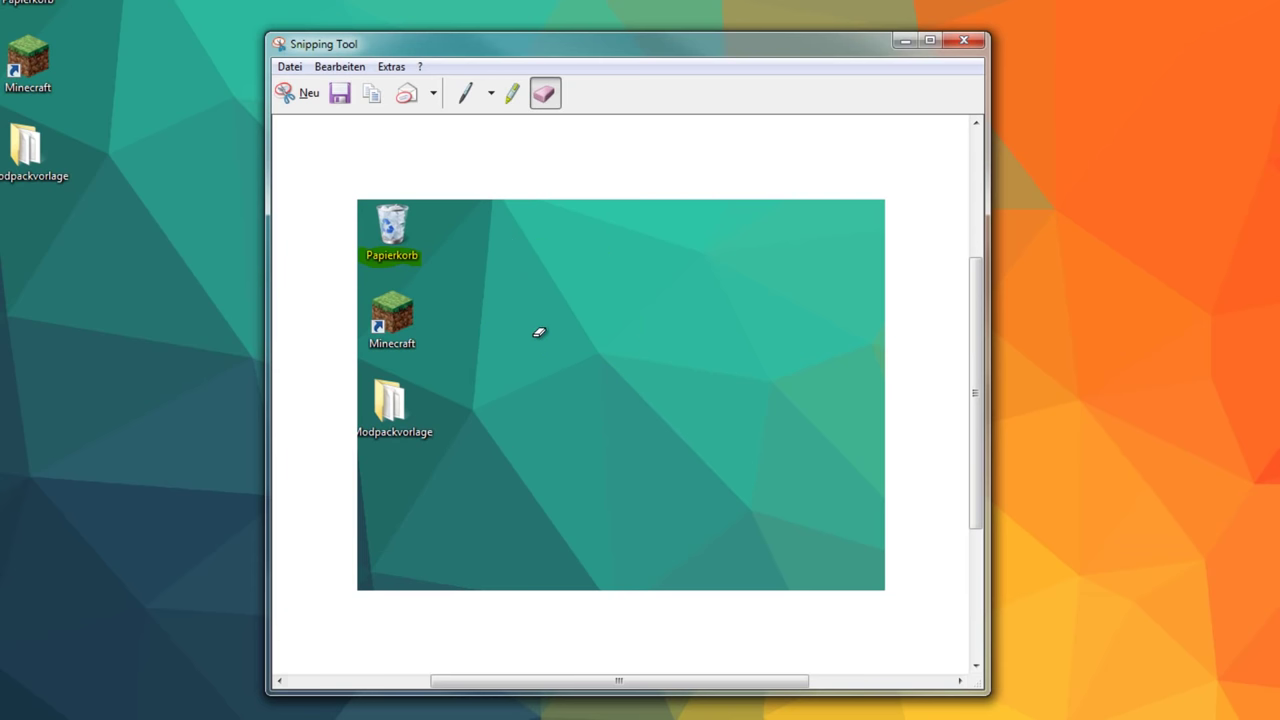
pyautogui.moveTo(470, 289); pyautogui.dragTo(390, 256)
# Select the red pen (Roter Stift) and draw a fish-shaped loop on the snip.
pyautogui.click(491, 94)
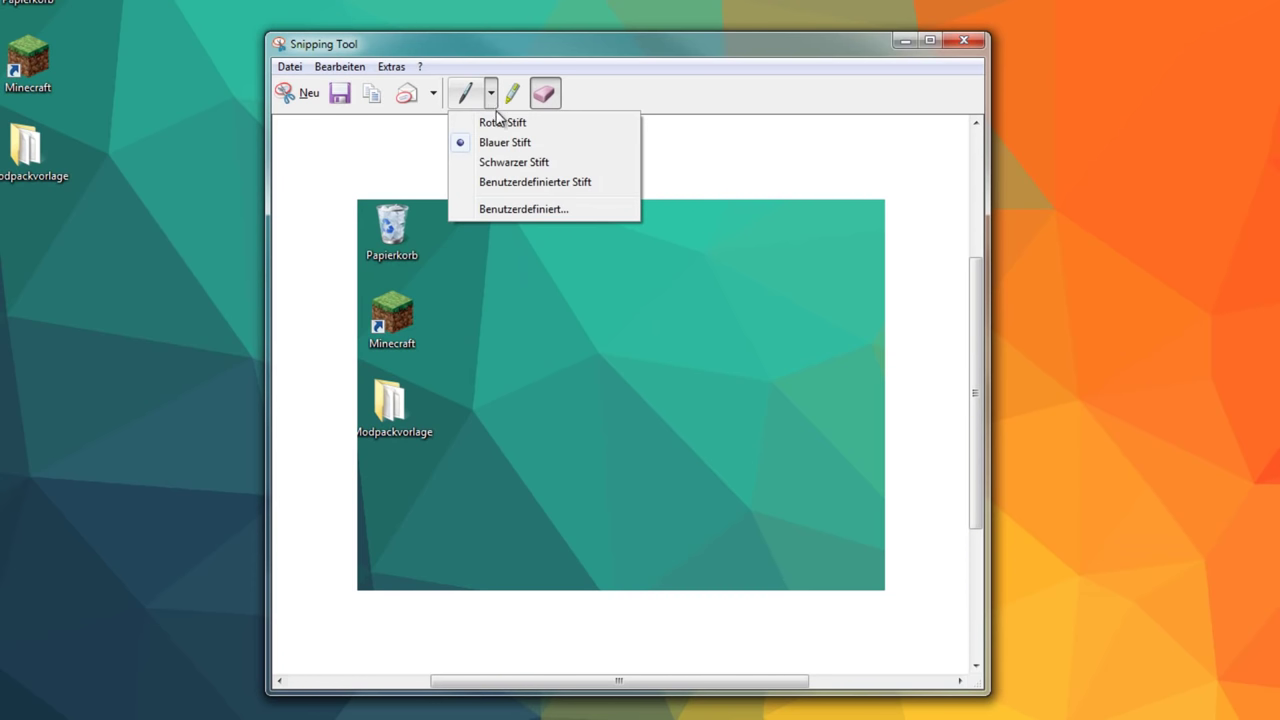
pyautogui.click(500, 122)
pyautogui.moveTo(497, 242)
pyautogui.mouseDown()
pyautogui.moveTo(606, 294)
pyautogui.moveTo(540, 270)
pyautogui.moveTo(510, 296)
pyautogui.mouseUp()
# Select the custom pen (Benutzerdefinierter Stift) and draw large freehand loops across the snip.
pyautogui.click(490, 100)
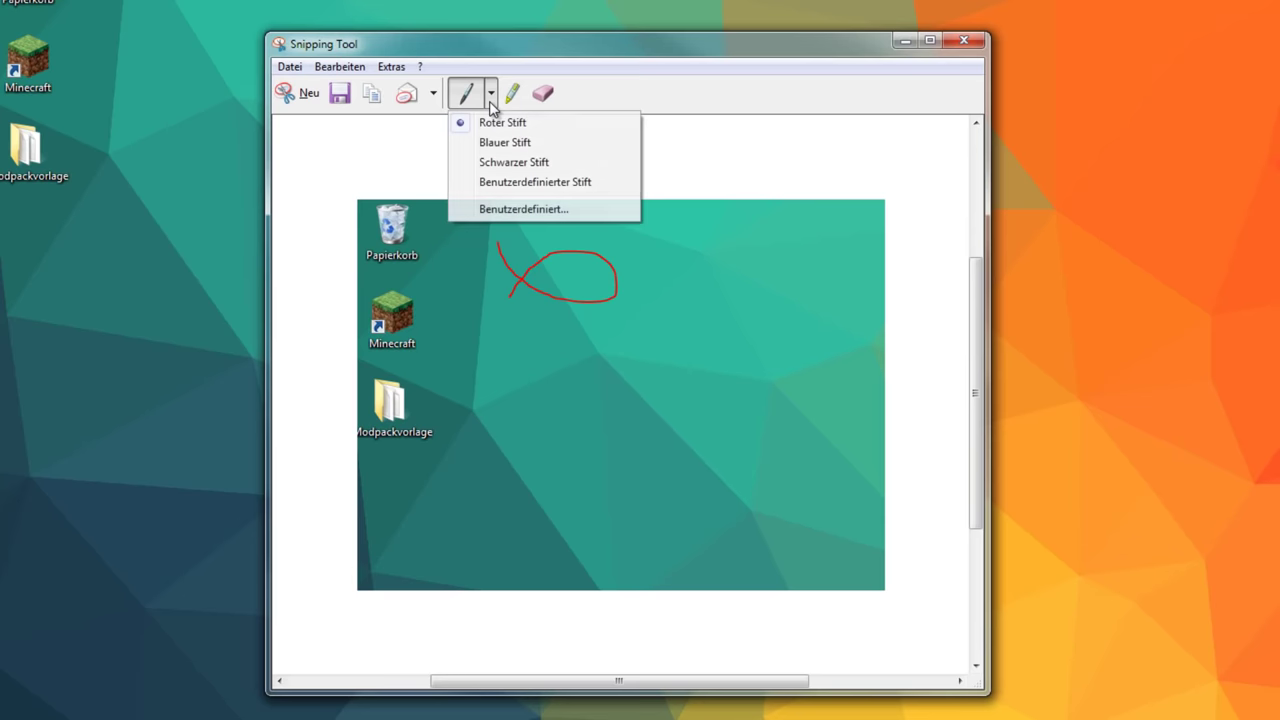
pyautogui.click(548, 183)
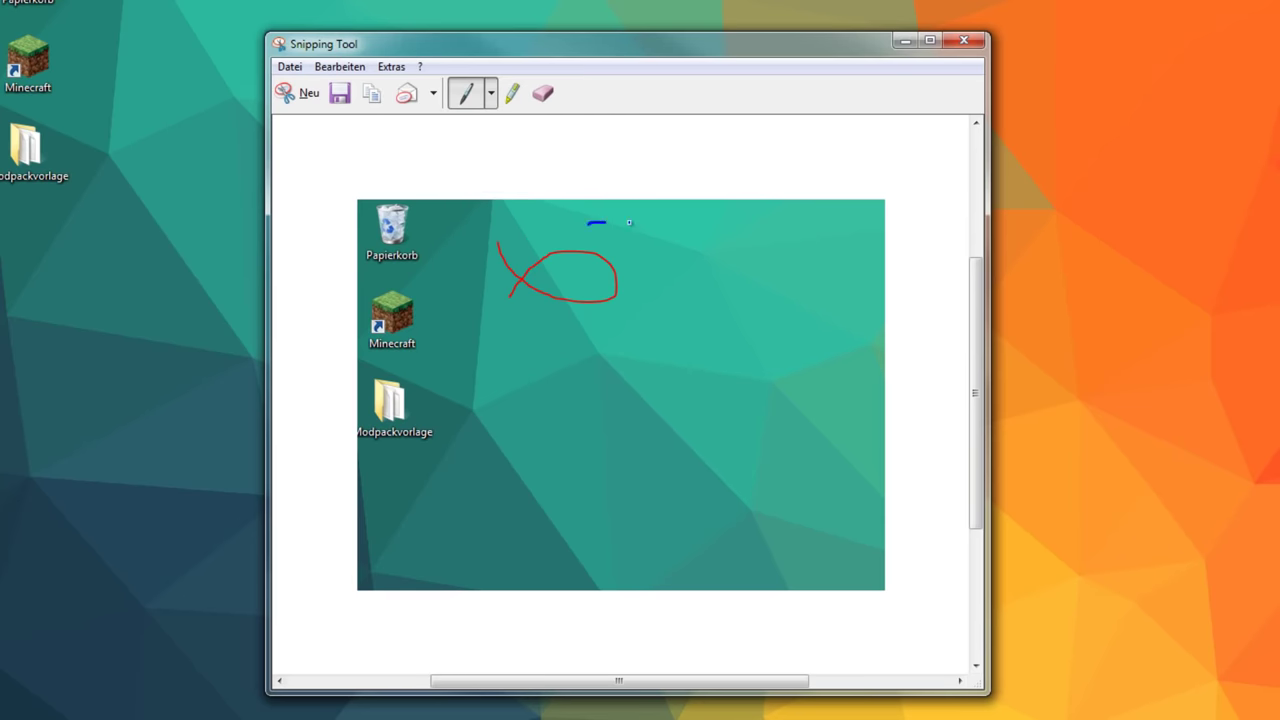
pyautogui.moveTo(629, 222)
pyautogui.mouseDown()
pyautogui.moveTo(666, 260)
pyautogui.moveTo(655, 285)
pyautogui.mouseUp()
pyautogui.moveTo(631, 349)
pyautogui.mouseDown()
pyautogui.moveTo(746, 268)
pyautogui.moveTo(752, 495)
pyautogui.moveTo(430, 272)
pyautogui.moveTo(695, 432)
pyautogui.mouseUp()
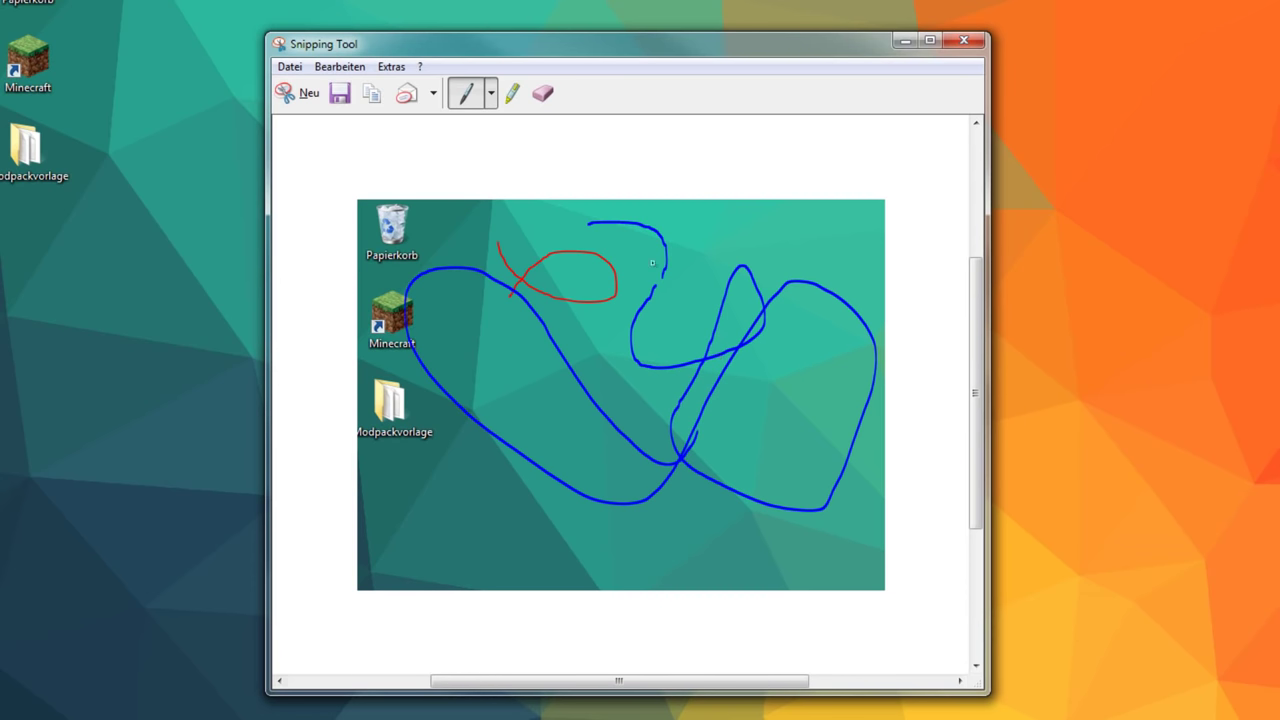
# Set the custom pen's thickness to Runder Stift, breit and its tip to Runde Stiftspitze, and scribble across the snip with it.
pyautogui.click(491, 93)
pyautogui.click(529, 208)
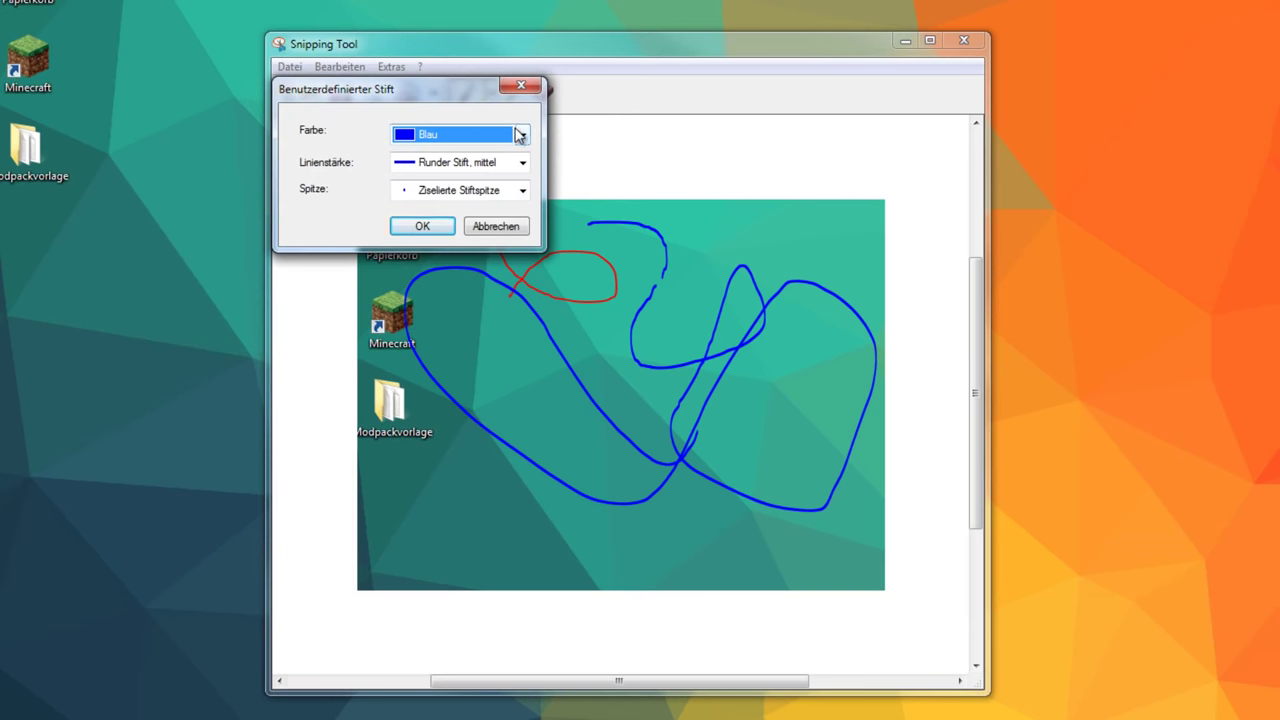
pyautogui.click(522, 163)
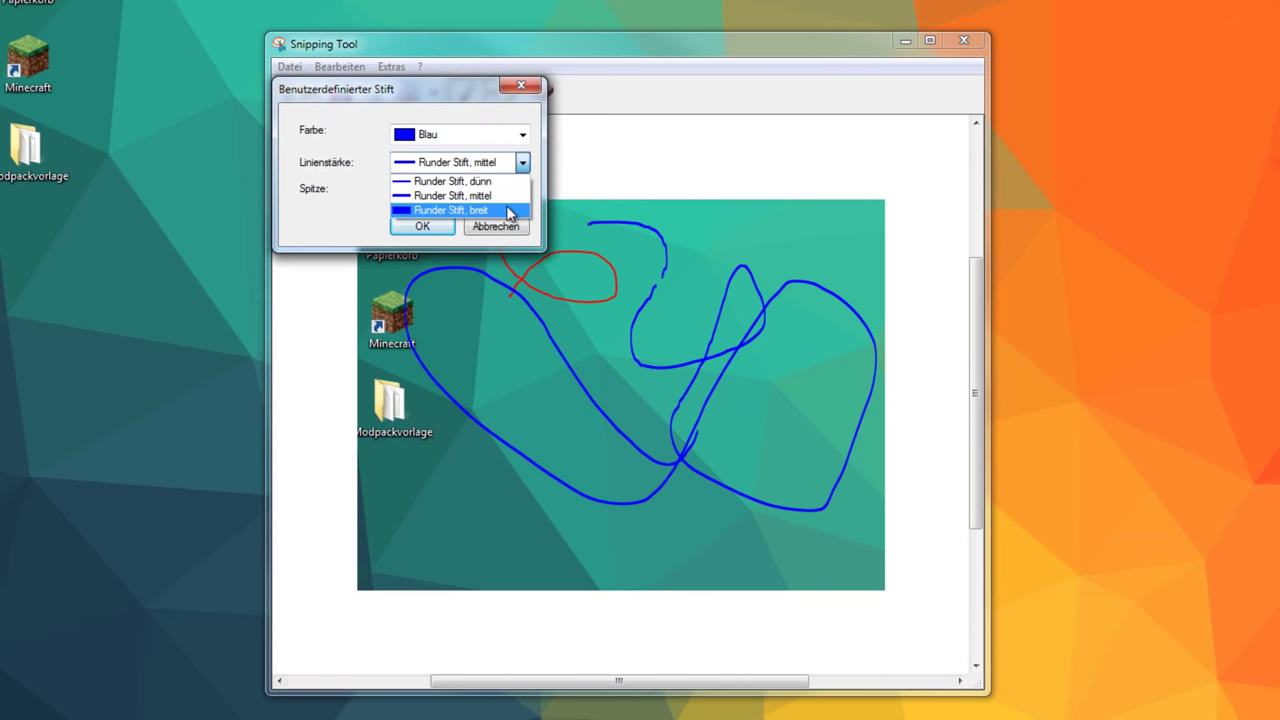
pyautogui.click(512, 210)
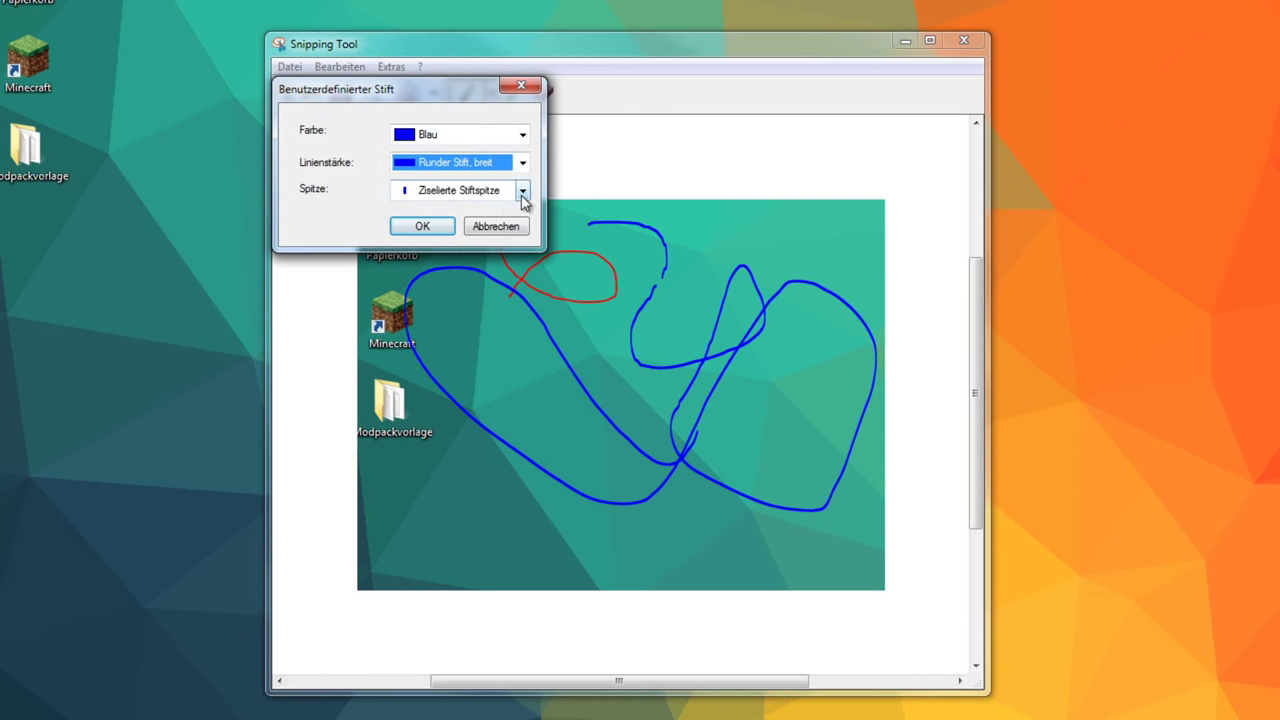
pyautogui.click(522, 191)
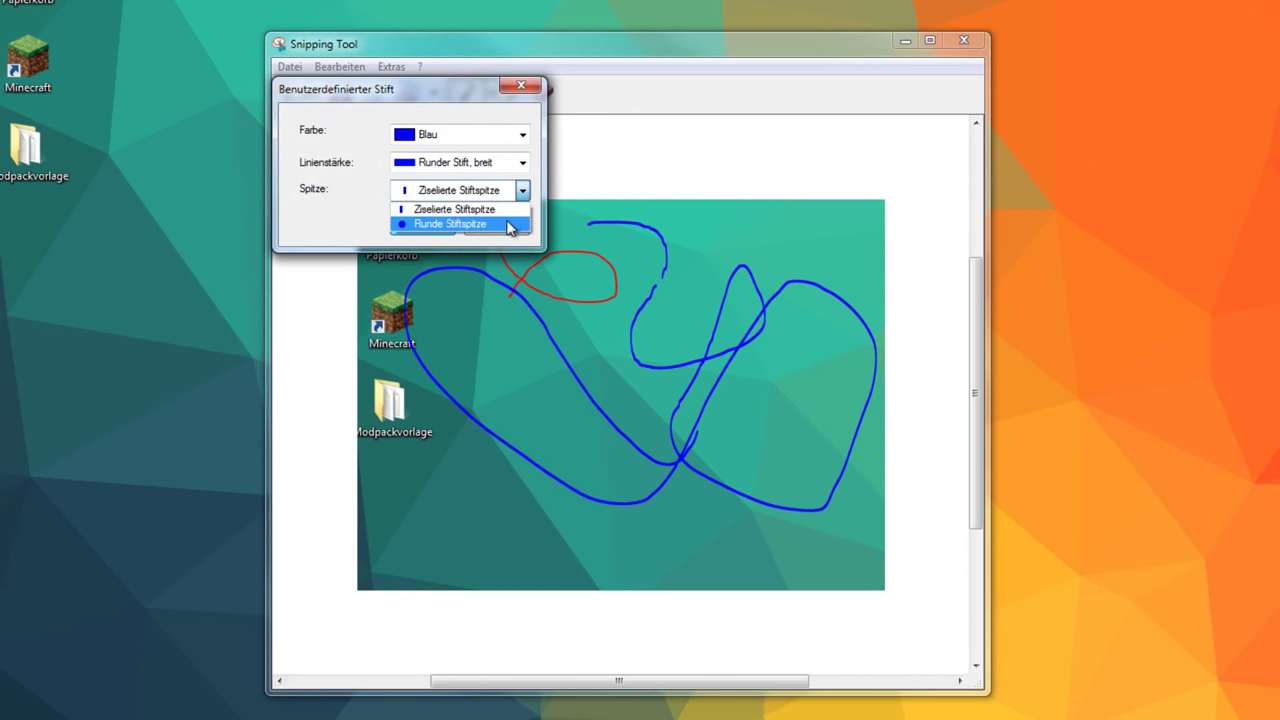
pyautogui.click(506, 223)
pyautogui.click(423, 227)
pyautogui.moveTo(613, 253)
pyautogui.mouseDown()
pyautogui.moveTo(468, 406)
pyautogui.moveTo(495, 475)
pyautogui.moveTo(748, 318)
pyautogui.moveTo(600, 498)
pyautogui.moveTo(568, 312)
pyautogui.mouseUp()
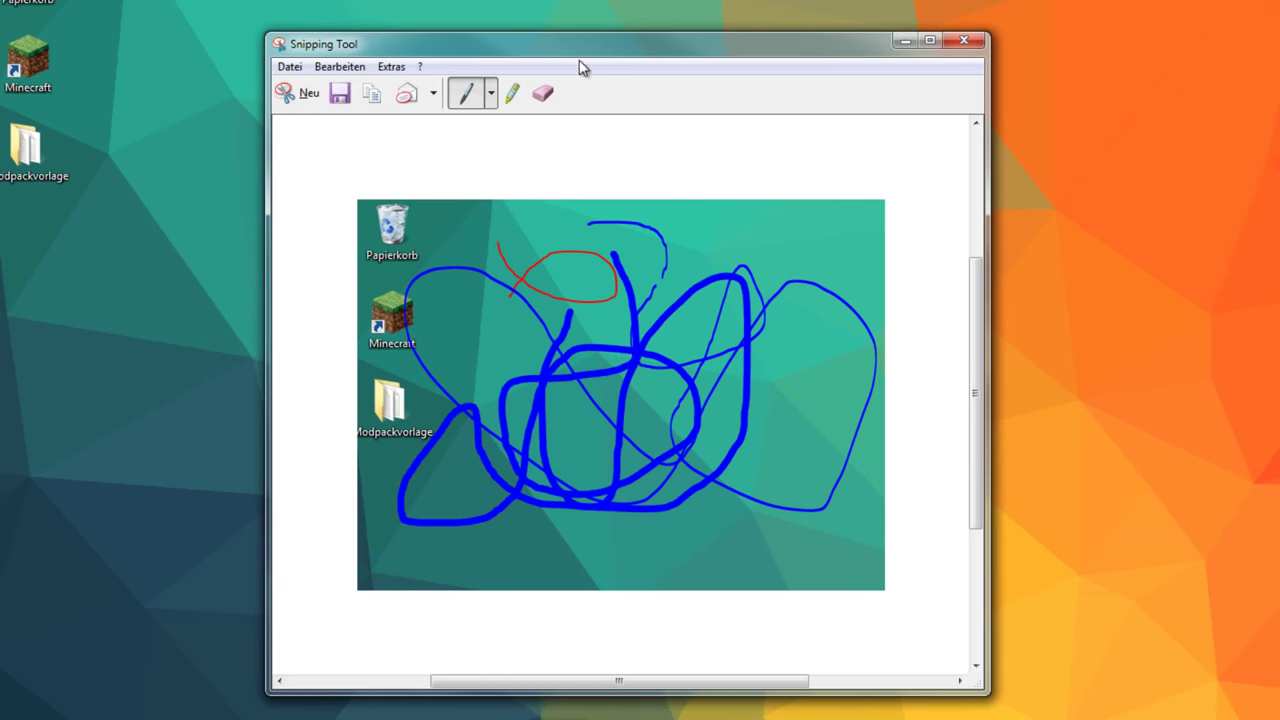
# Erase all red and blue pen strokes from the snip.
pyautogui.click(545, 92)
pyautogui.moveTo(723, 200); pyautogui.dragTo(571, 351)
pyautogui.click(571, 243)
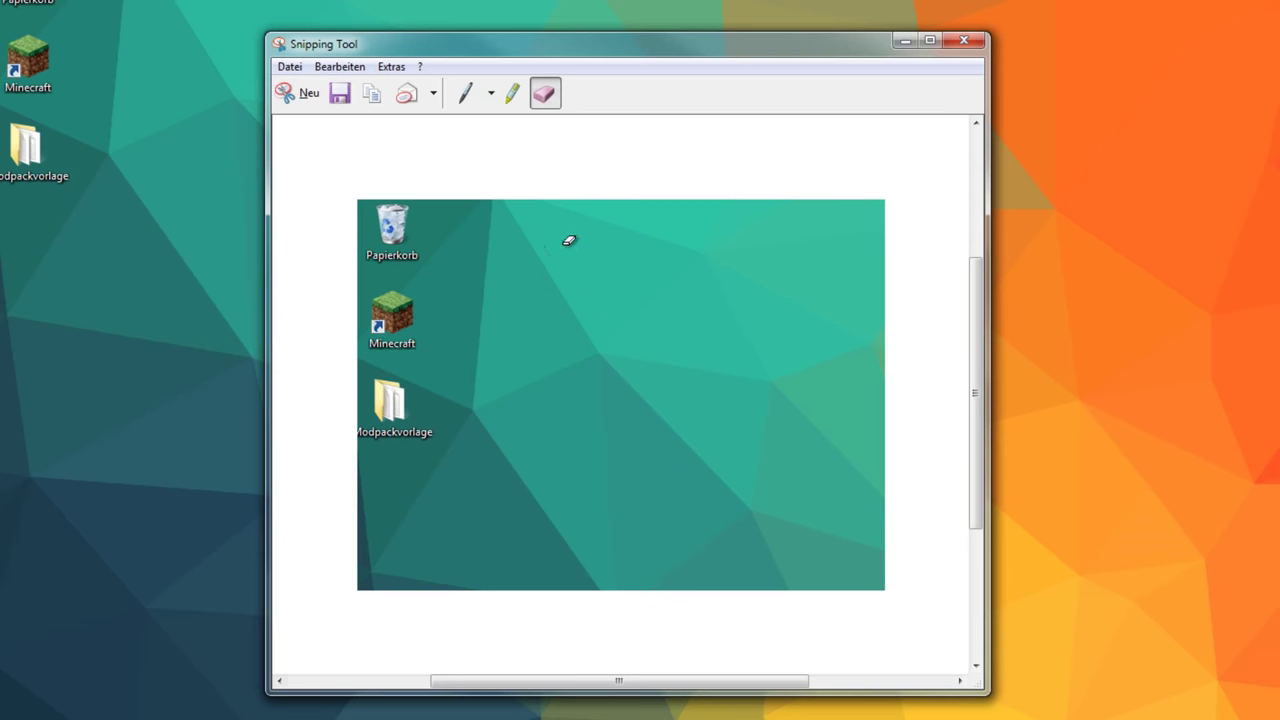
# Create a new e-mail containing the snip using the E-Mail-Empfänger option.
pyautogui.click(433, 94)
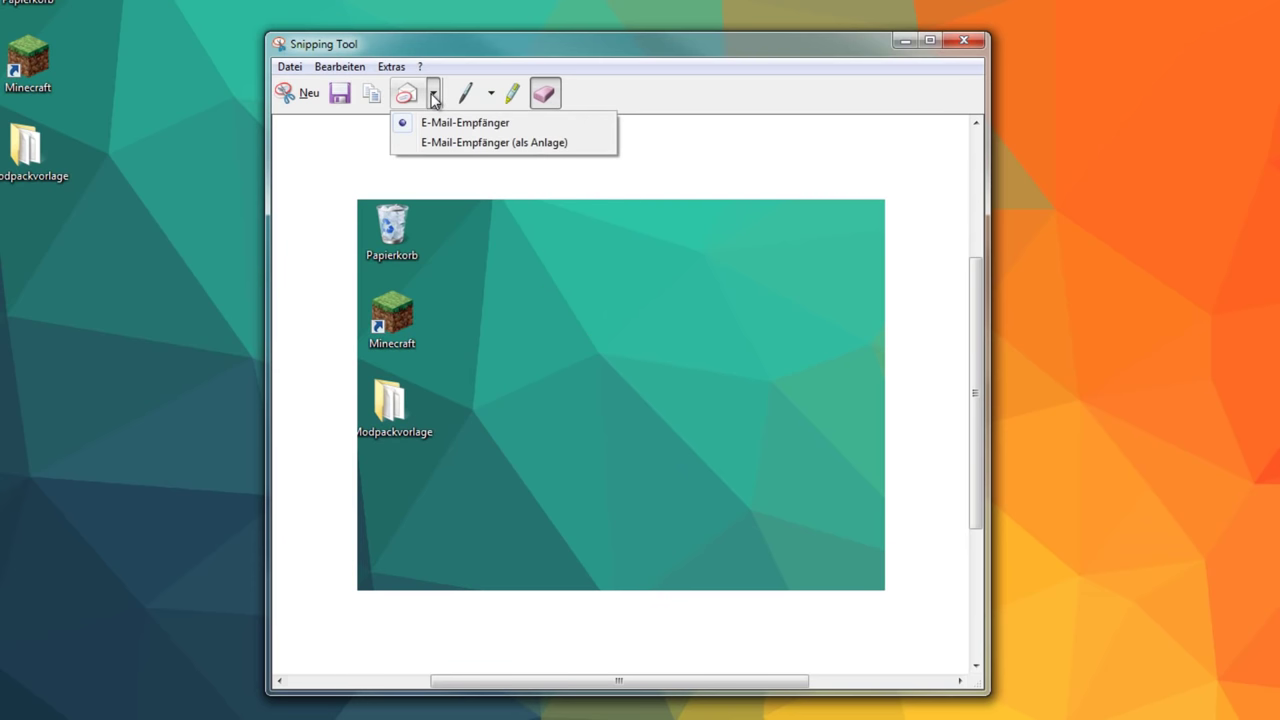
pyautogui.click(433, 95)
pyautogui.click(415, 95)
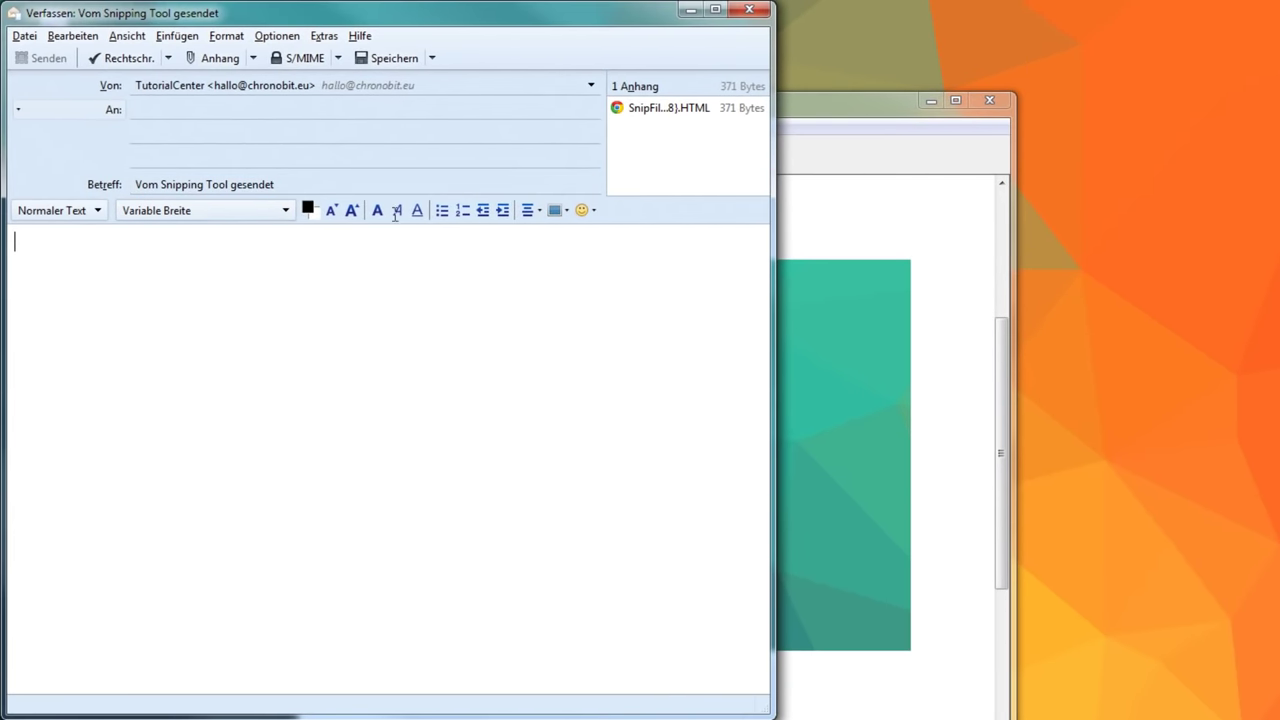
# Open the e-mail's attached HTML snip file with Google Chrome to view it, and close the page and the e-mail draft.
pyautogui.click(668, 112)
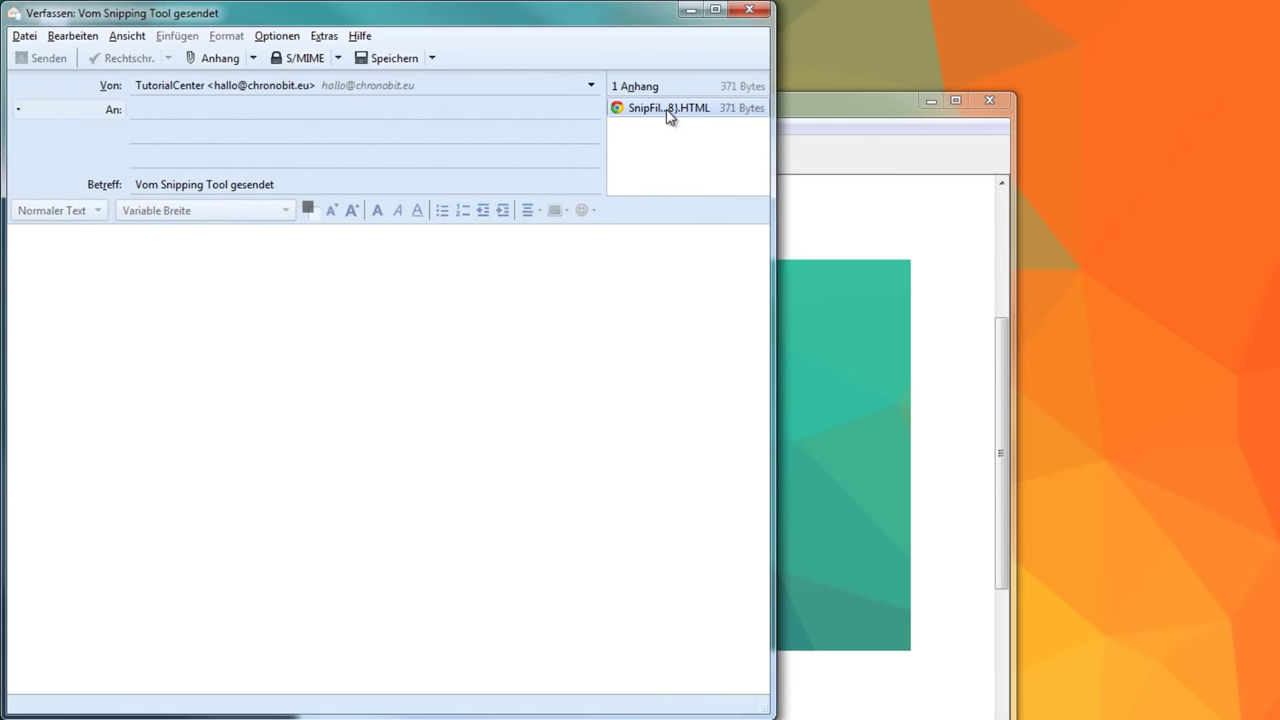
pyautogui.doubleClick(668, 110)
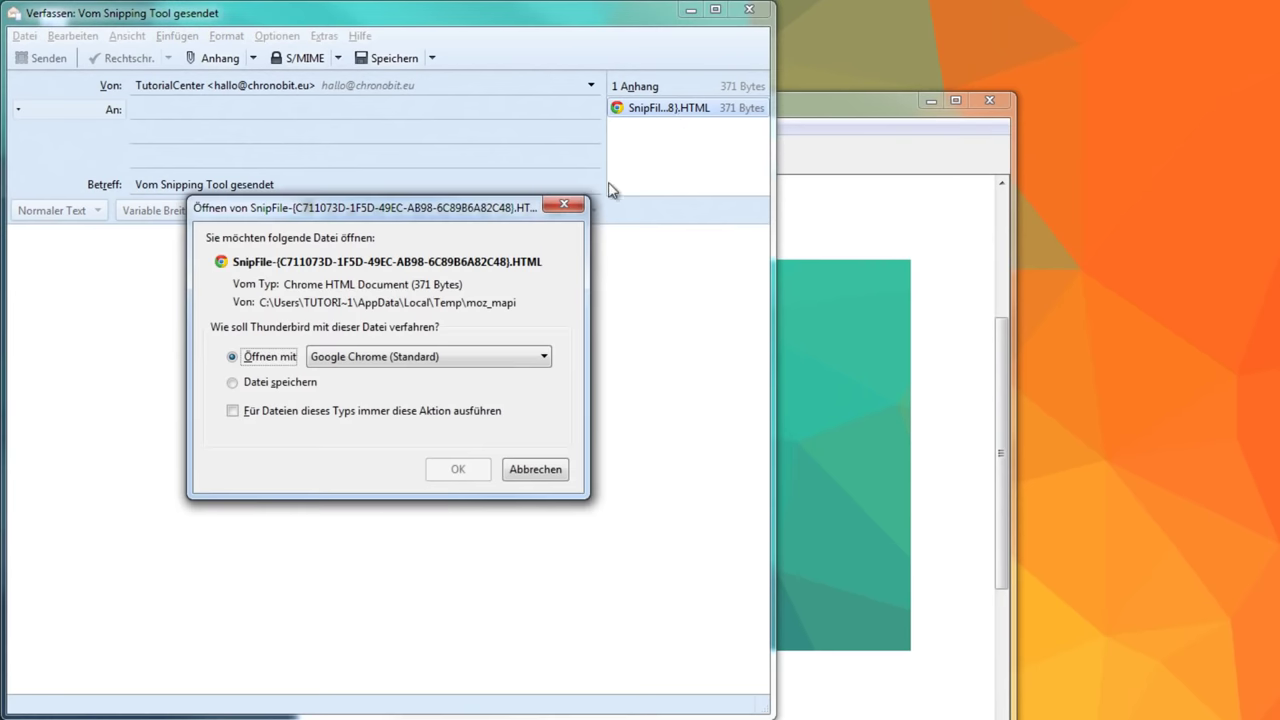
pyautogui.click(458, 466)
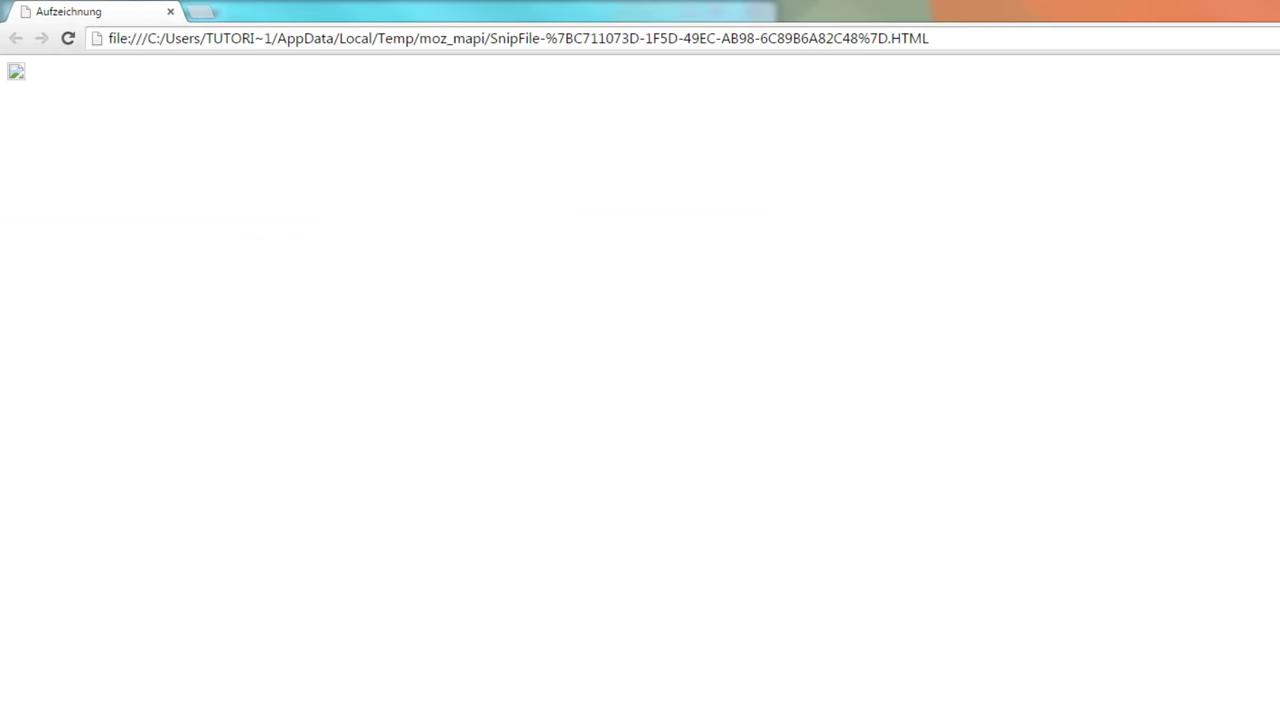
pyautogui.hotkey('ctrl', 'w')
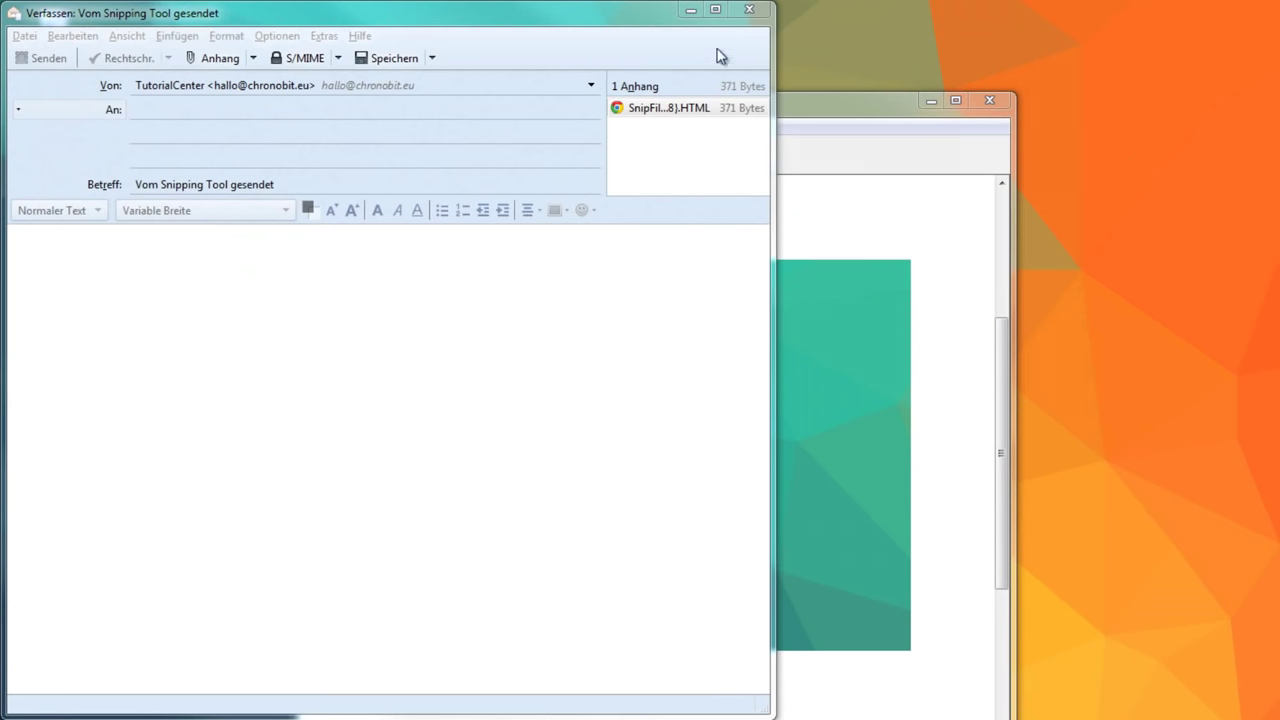
pyautogui.click(749, 9)
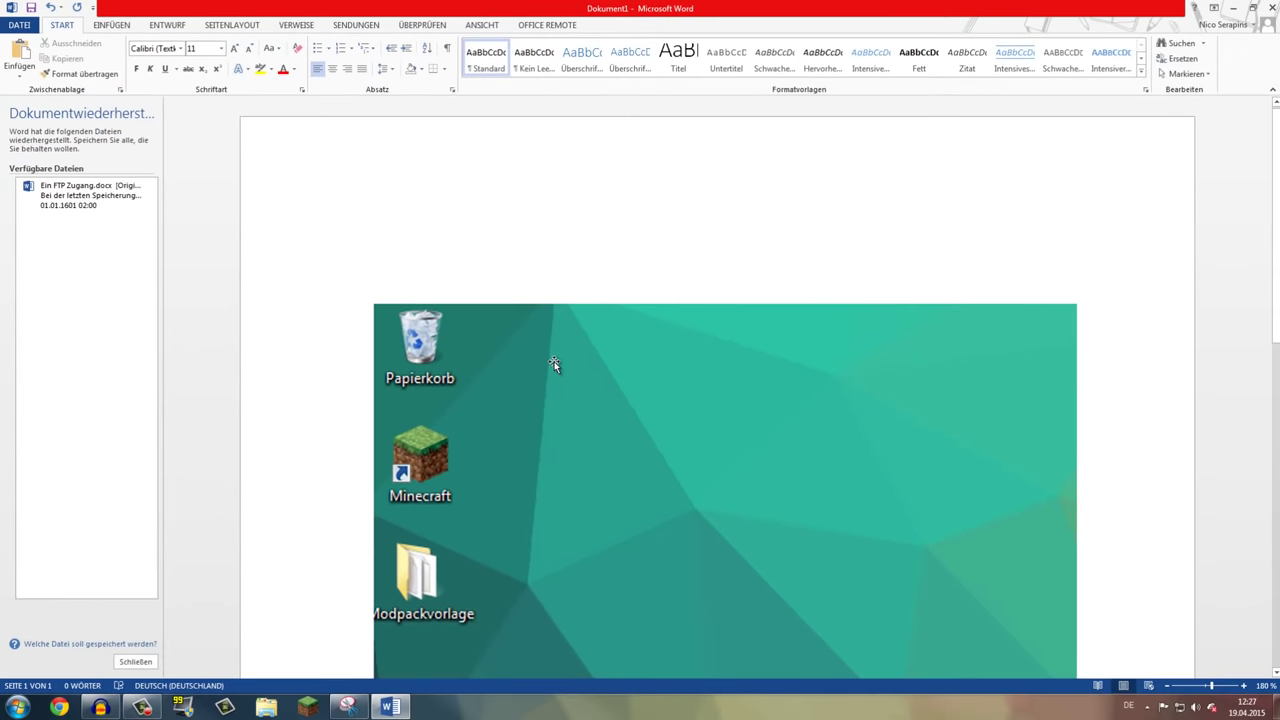
pyautogui.click(617, 342)
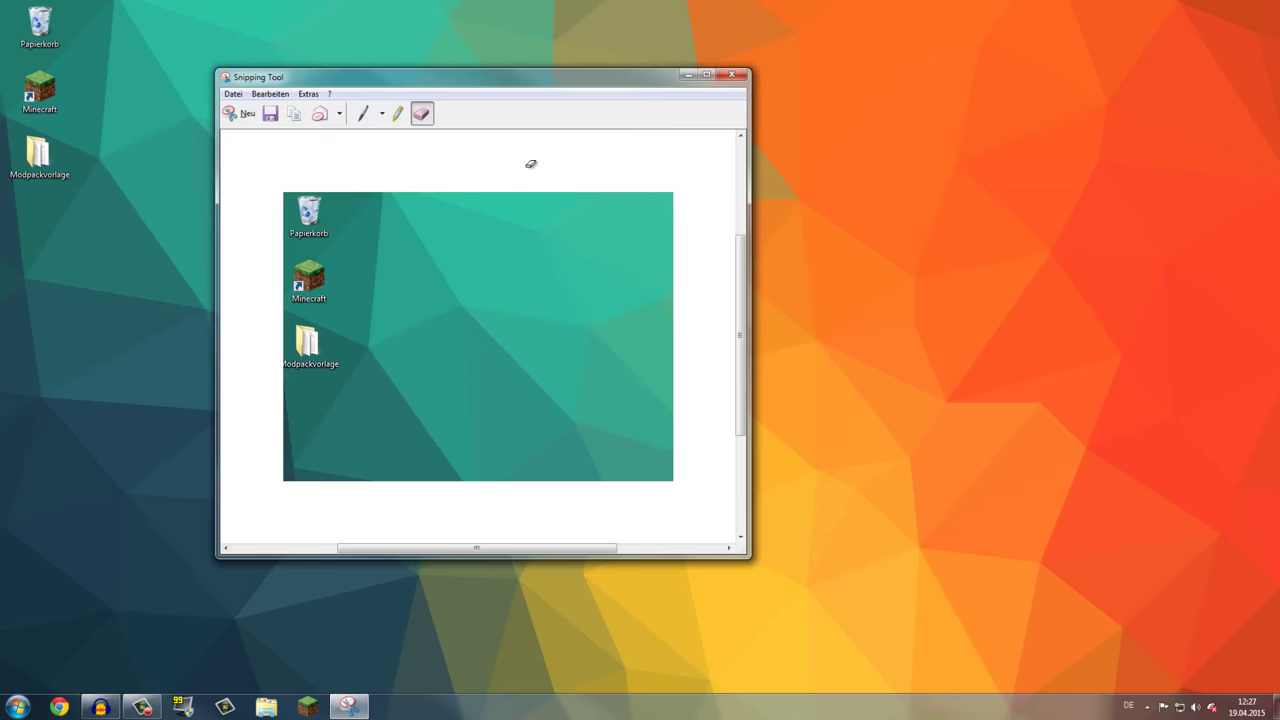
# Save the snip to the desktop as a PNG file named test.
pyautogui.click(270, 113)
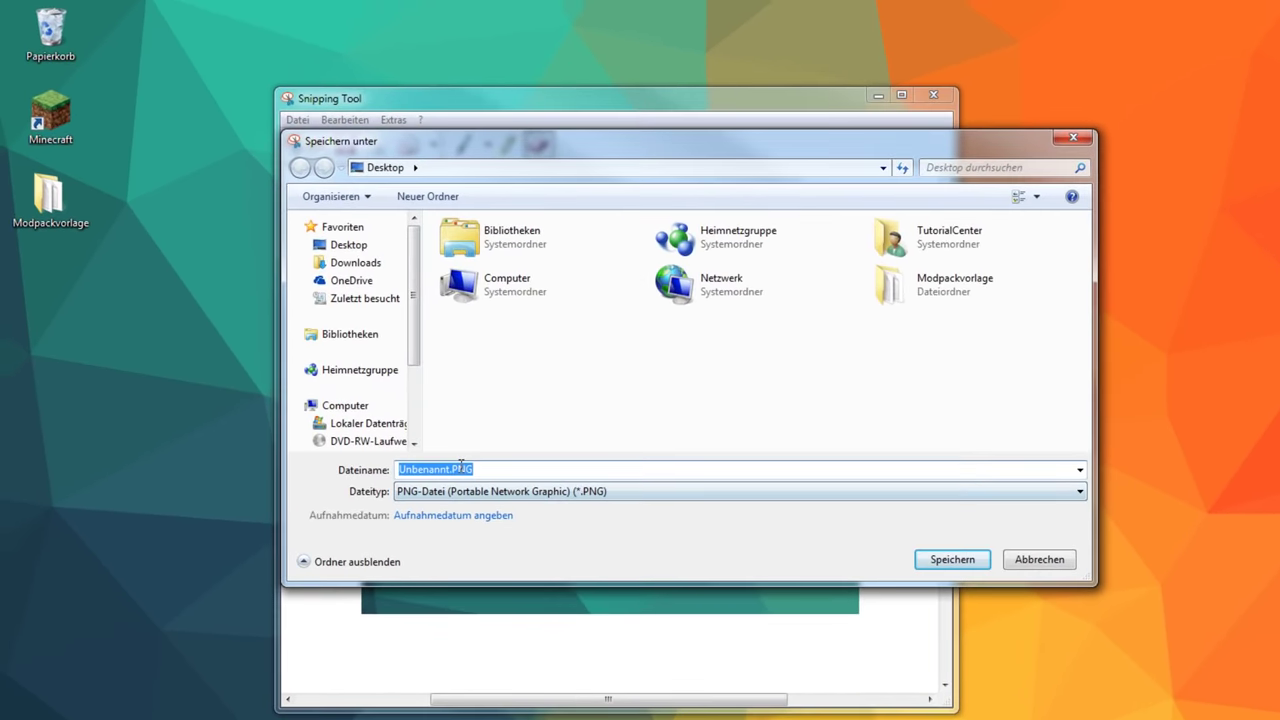
pyautogui.click(374, 388)
pyautogui.doubleClick(452, 468)
pyautogui.press('Return')
# Open test.PNG from the desktop in Windows-Fotoanzeige and inspect the saved image at different zoom levels.
pyautogui.doubleClick(62, 278)
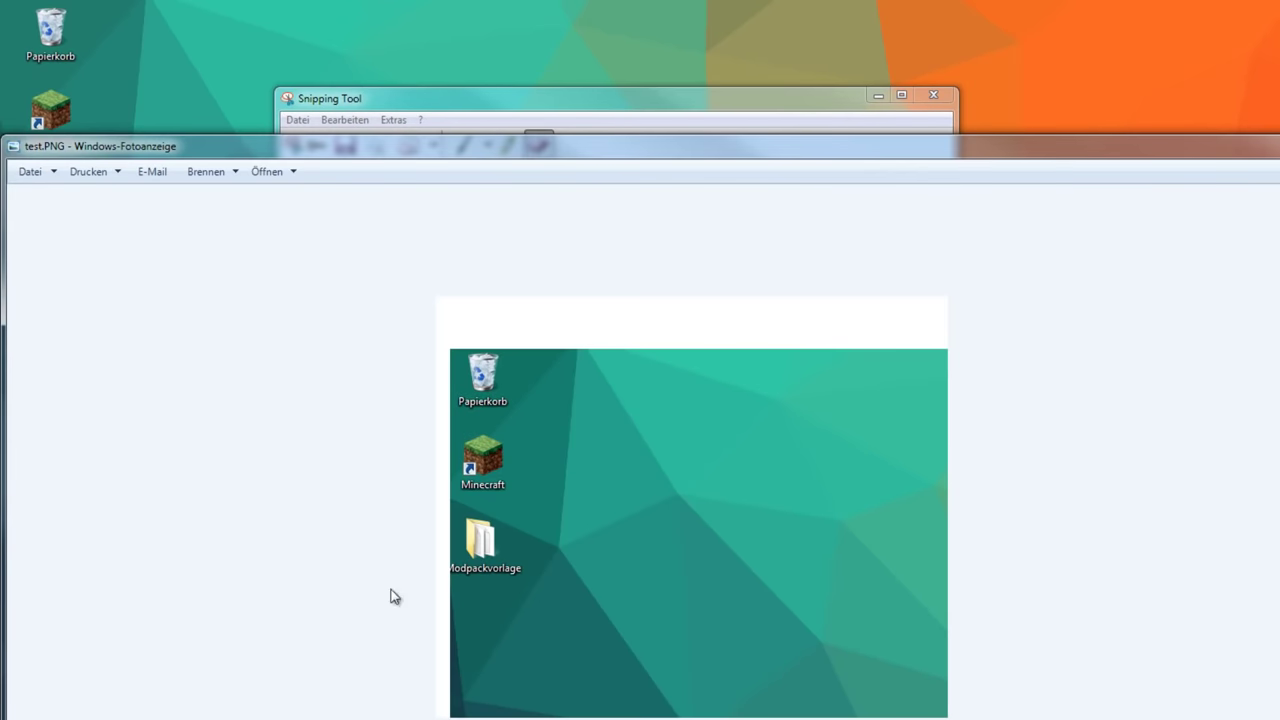
pyautogui.scroll(3, 514, 543)
pyautogui.scroll(-3, 515, 543)
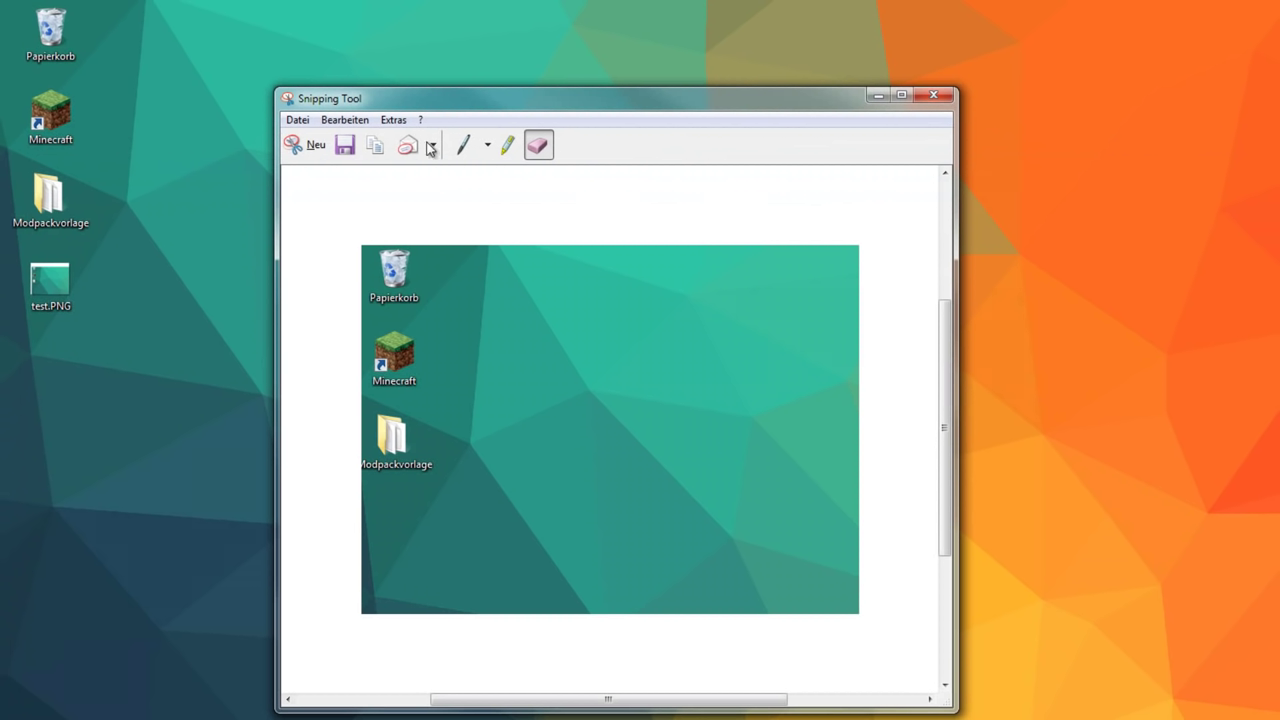
pyautogui.click(345, 121)
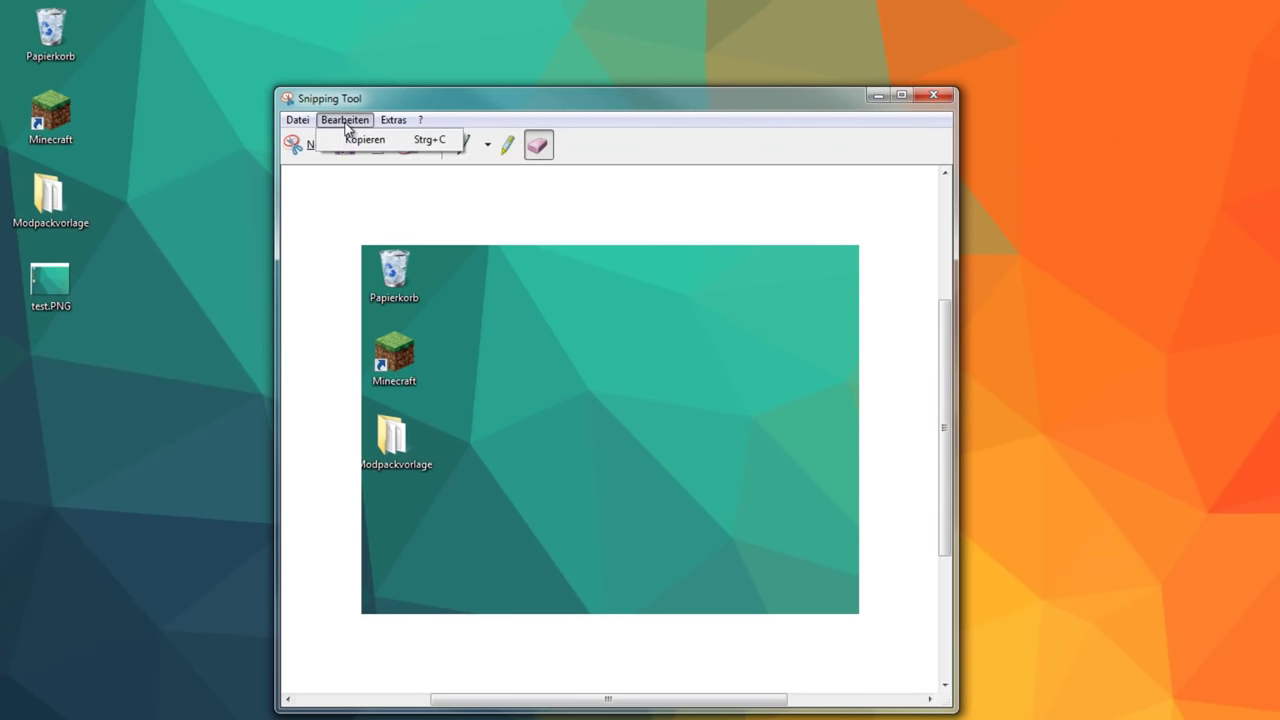
pyautogui.moveTo(386, 125)
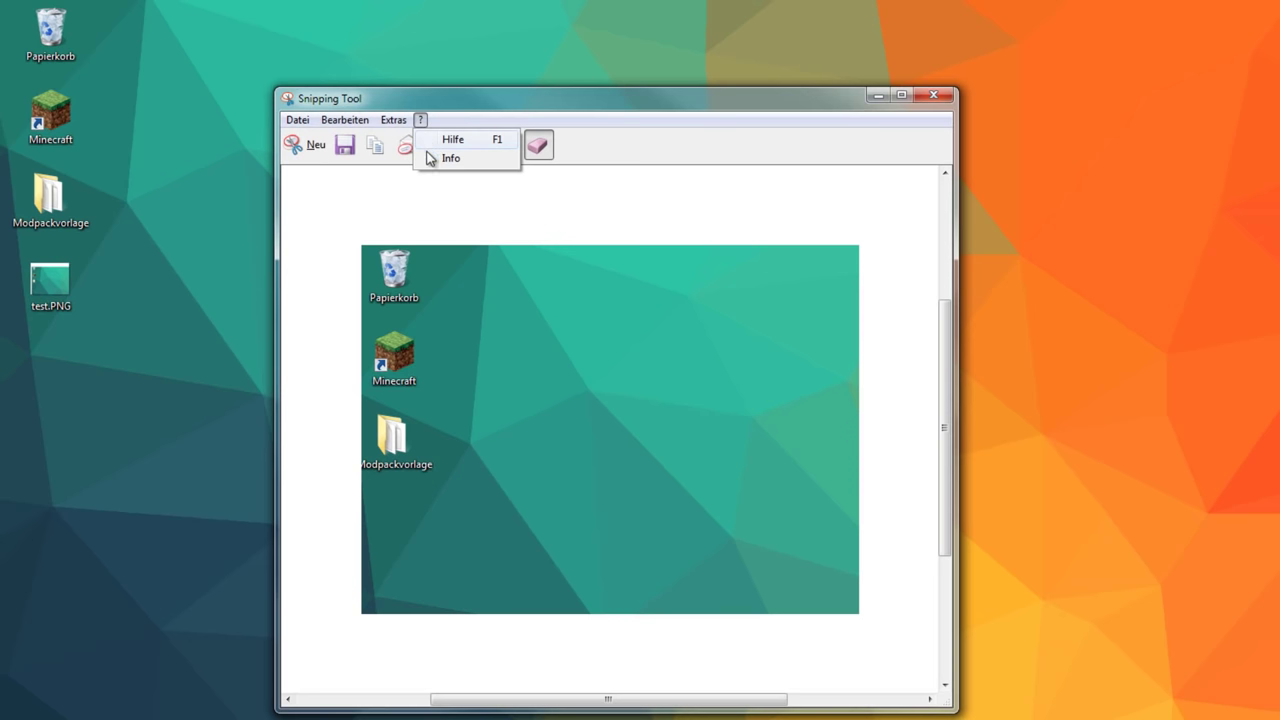
pyautogui.moveTo(289, 126)
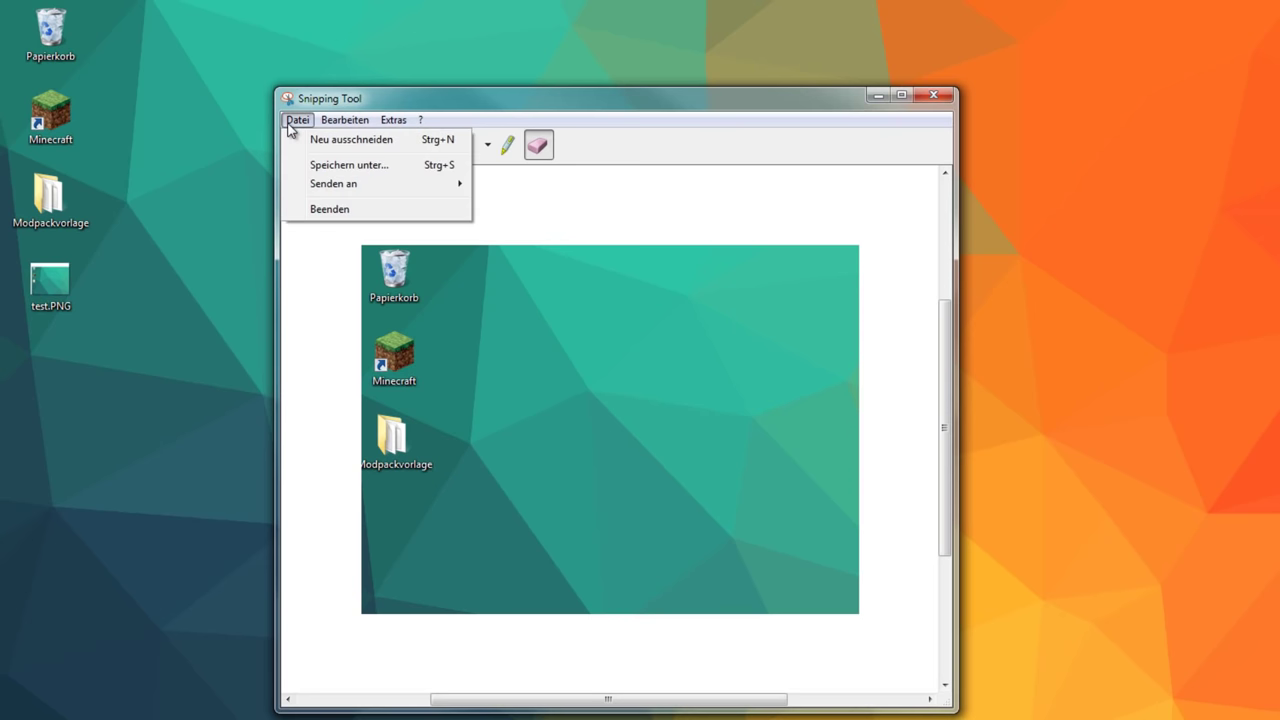
pyautogui.click(315, 311)
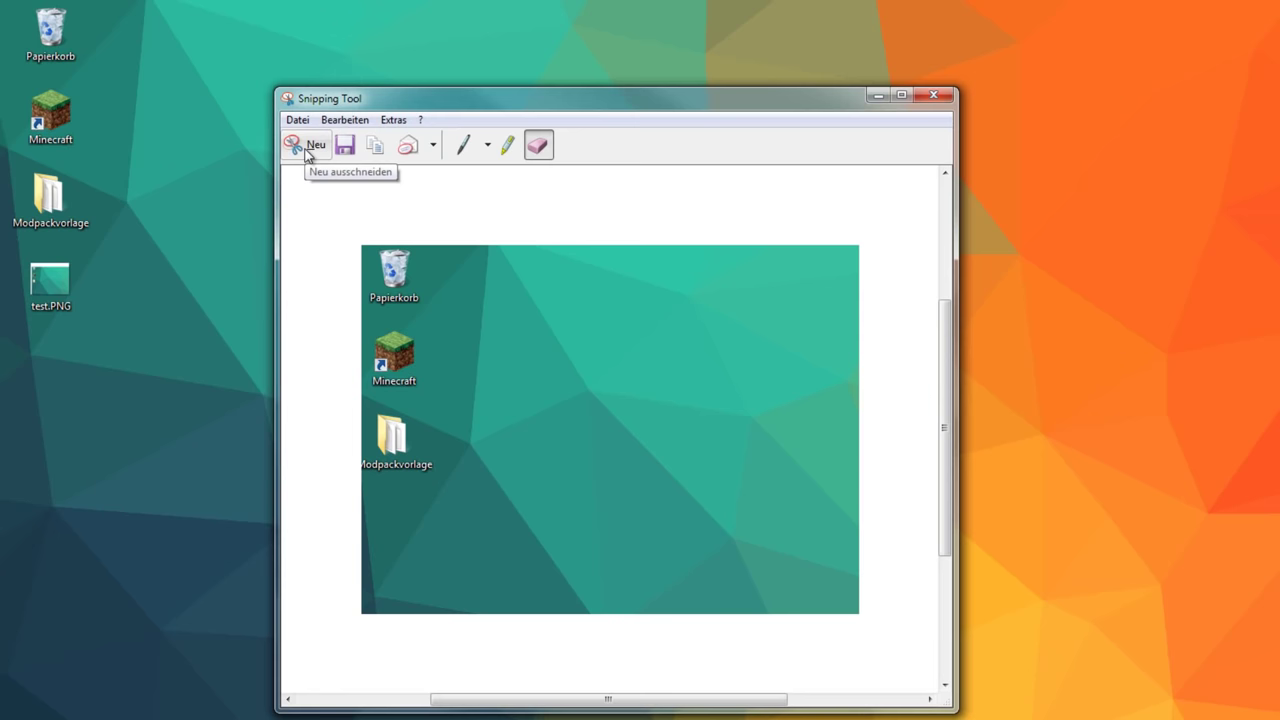
# Cancel the new rectangular snip, choose Fenster ausschneiden as the snip type and capture the audio editor window.
pyautogui.click(309, 148)
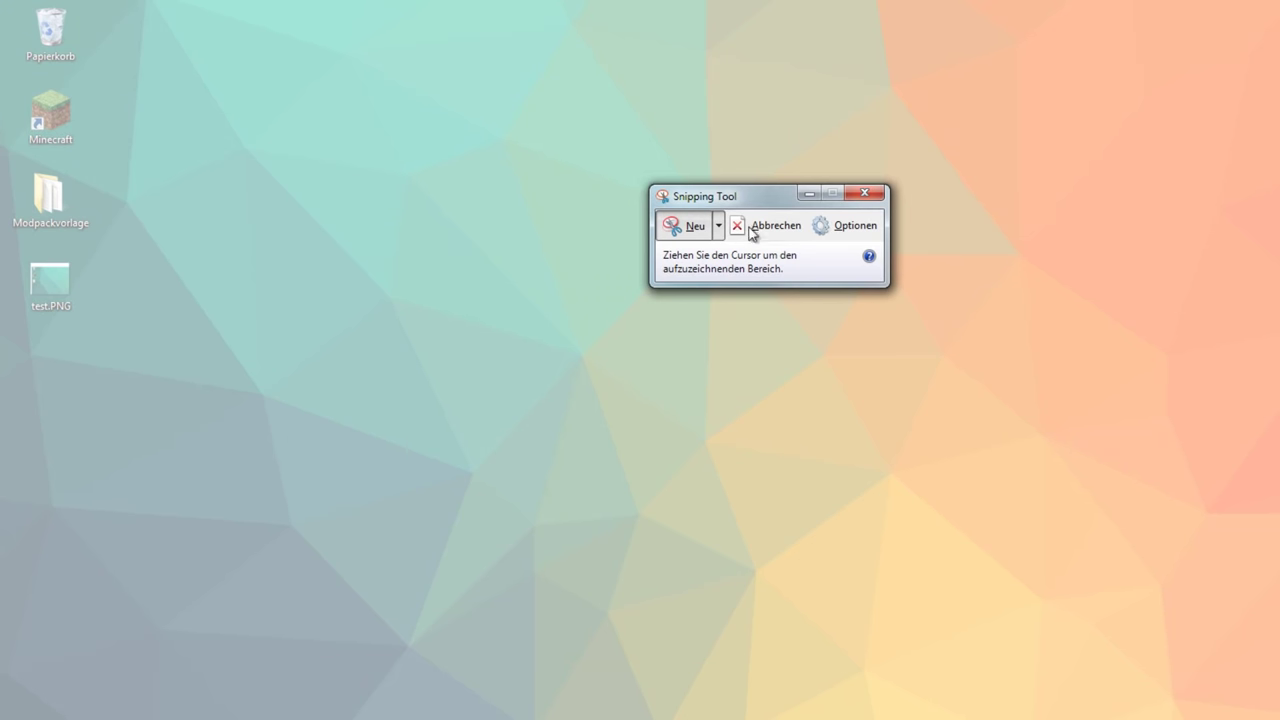
pyautogui.click(752, 228)
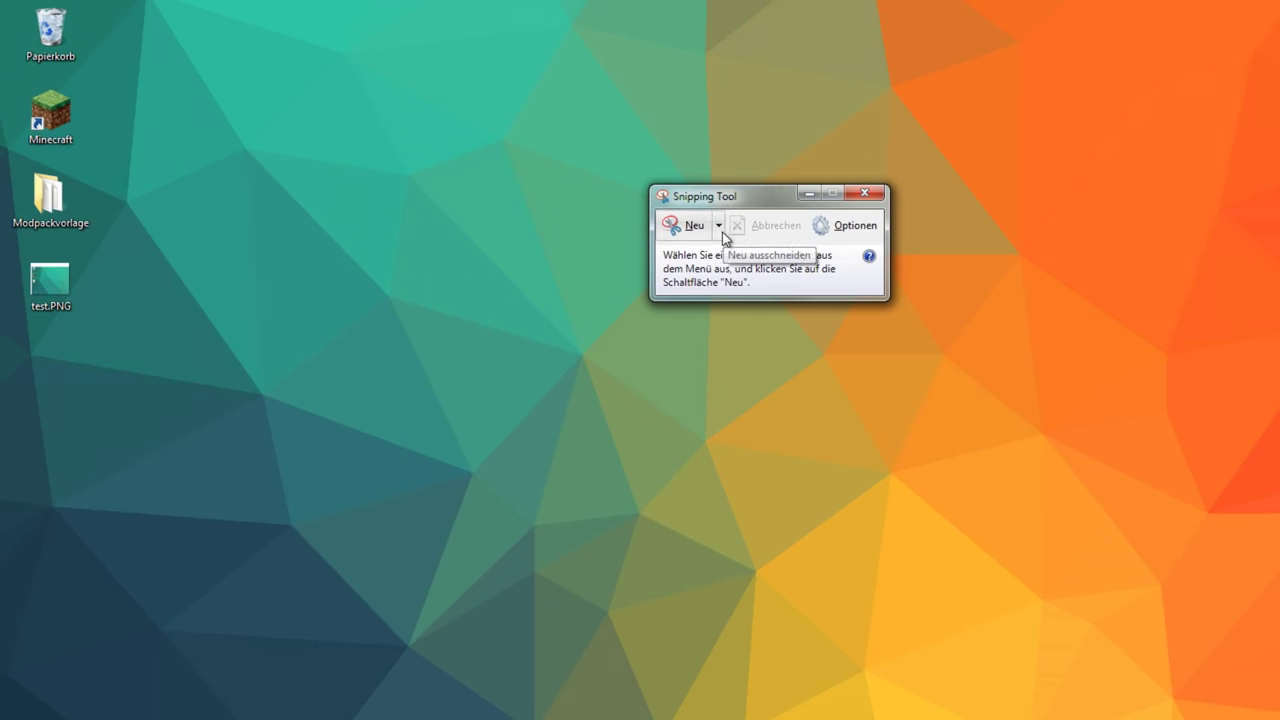
pyautogui.click(720, 230)
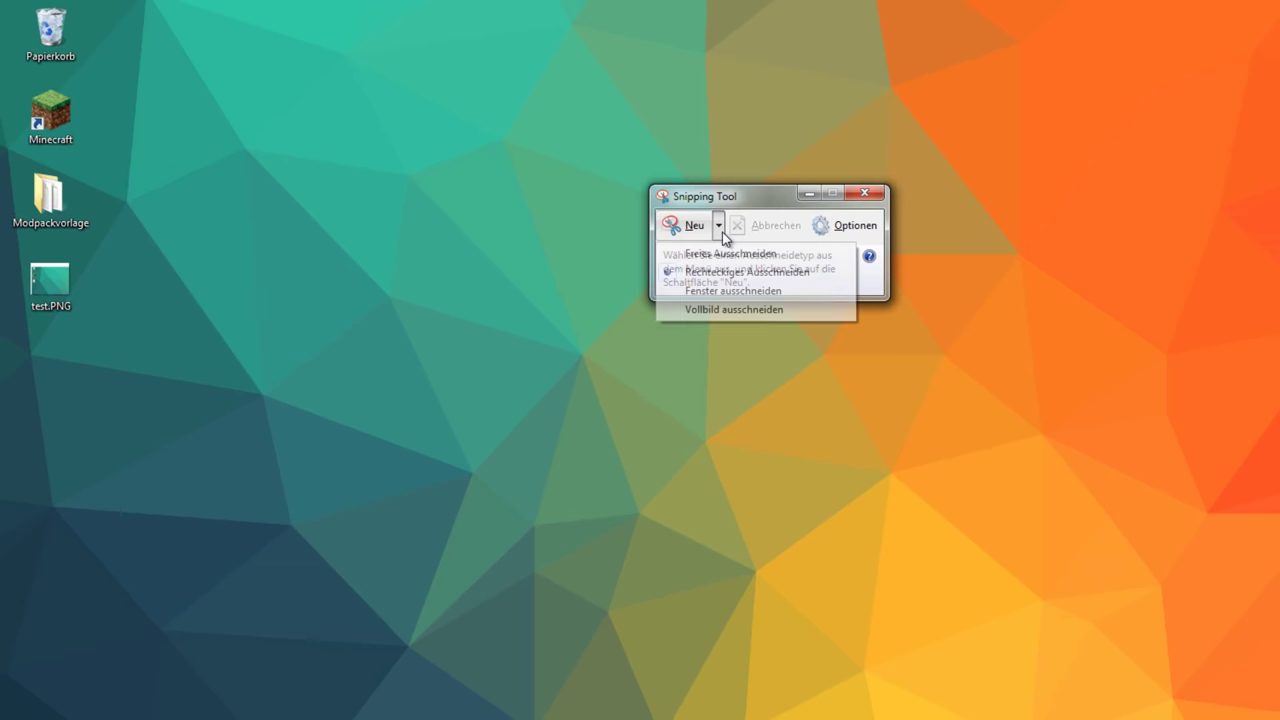
pyautogui.click(757, 291)
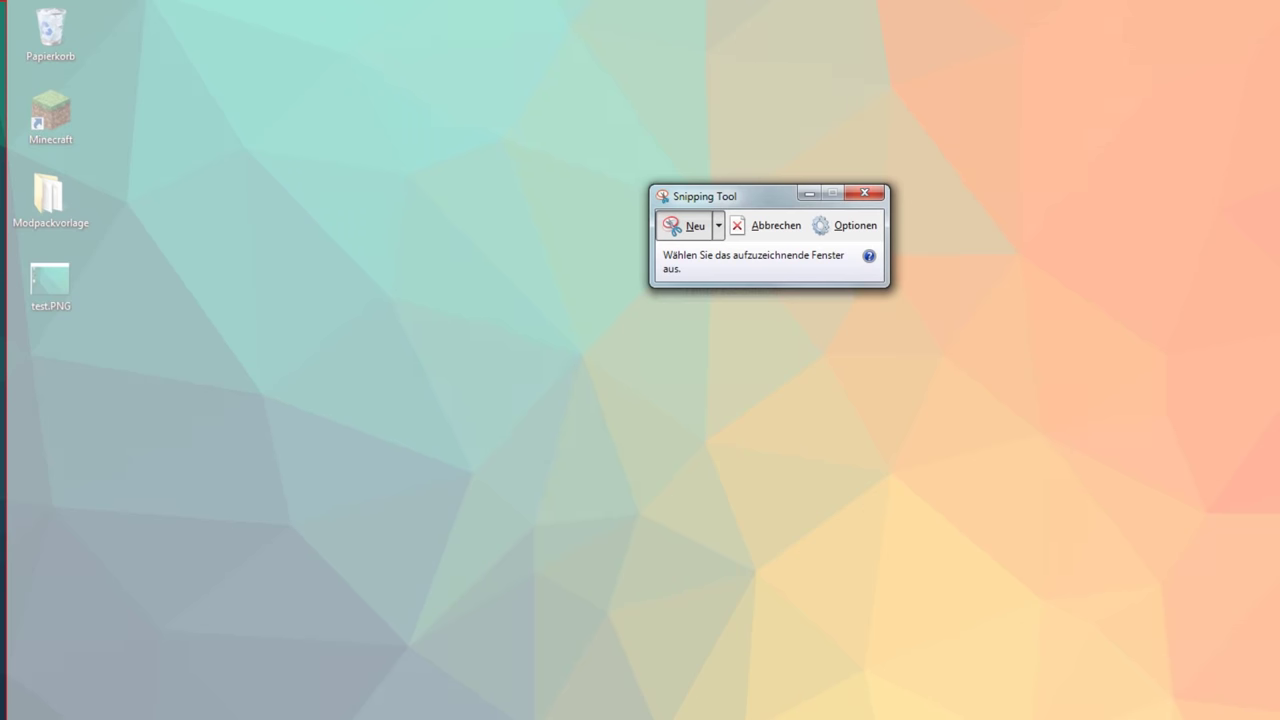
pyautogui.click(12, 320)
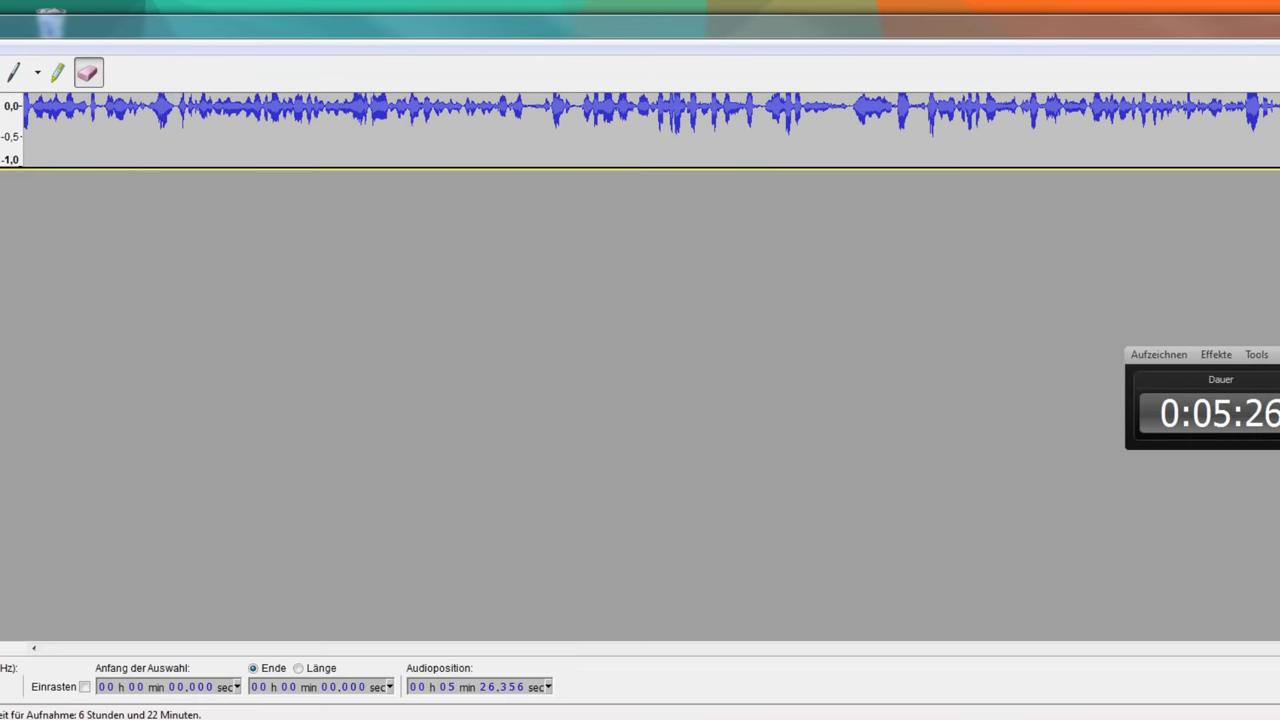
# Close the captured window snip without saving it.
pyautogui.click(1216, 19)
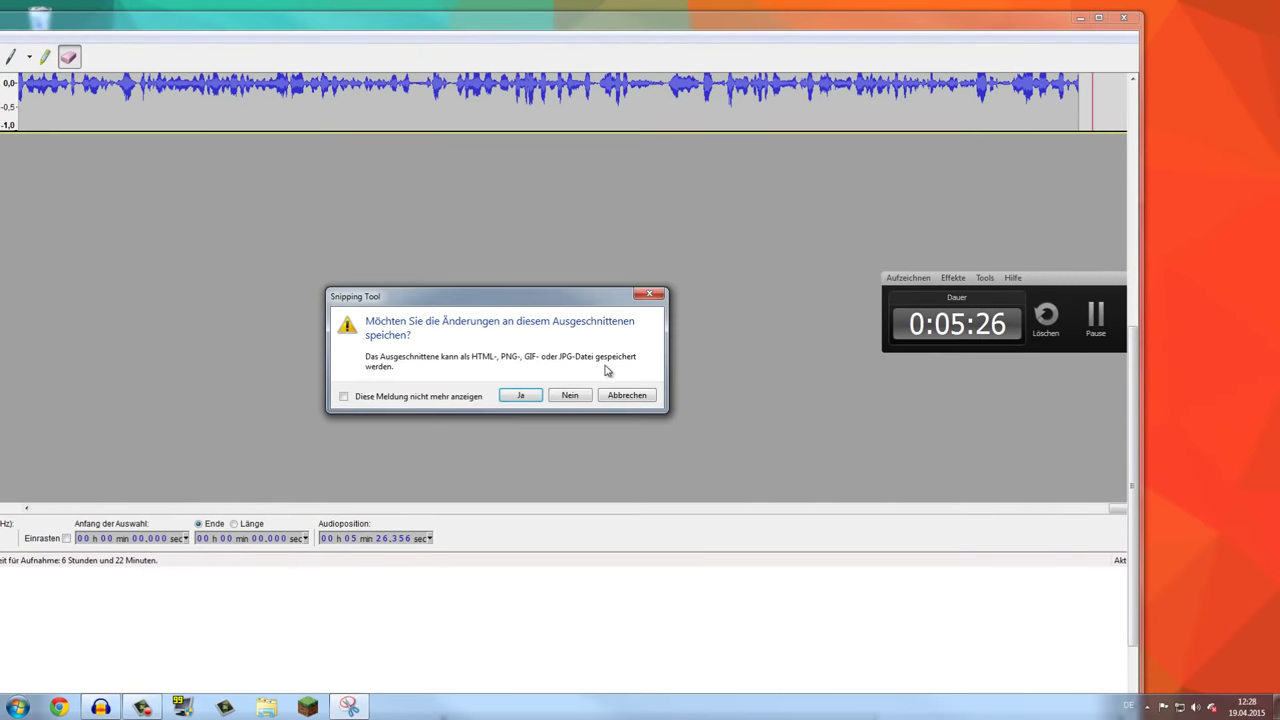
pyautogui.click(574, 396)
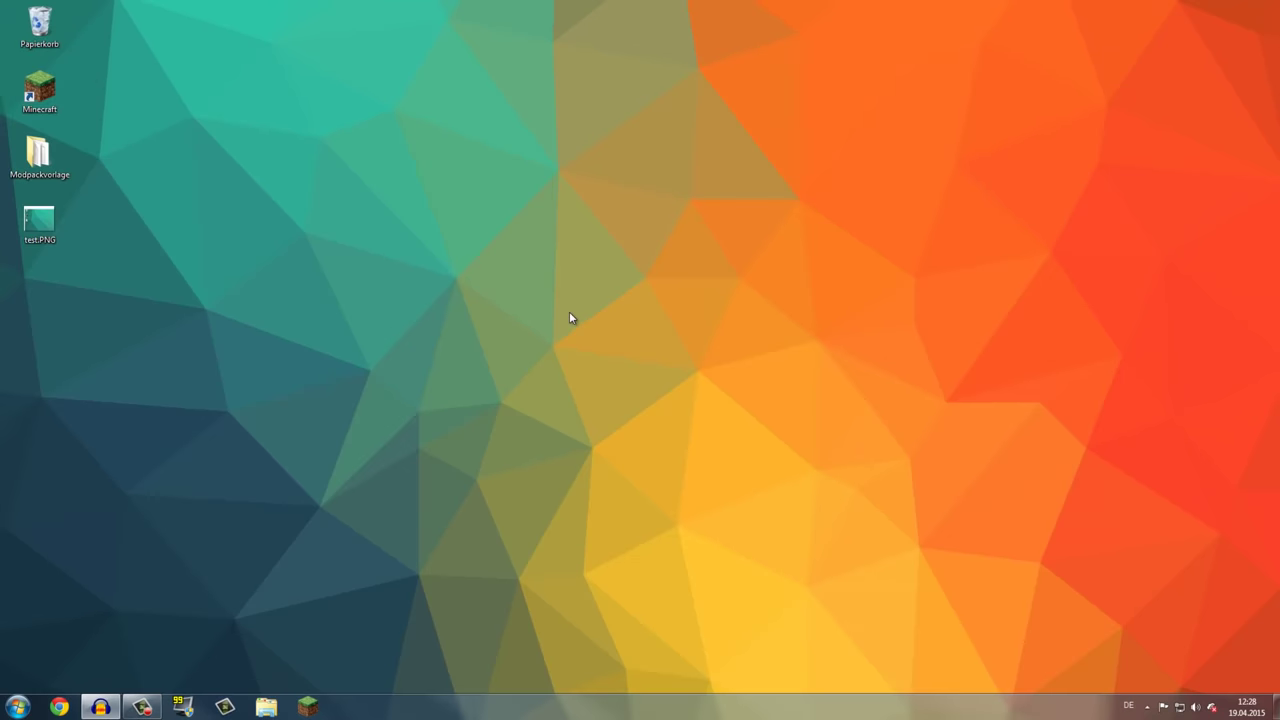
# Choose Vollbild ausschneiden to capture the whole screen, and cancel the pending rectangular snip.
pyautogui.click(563, 178)
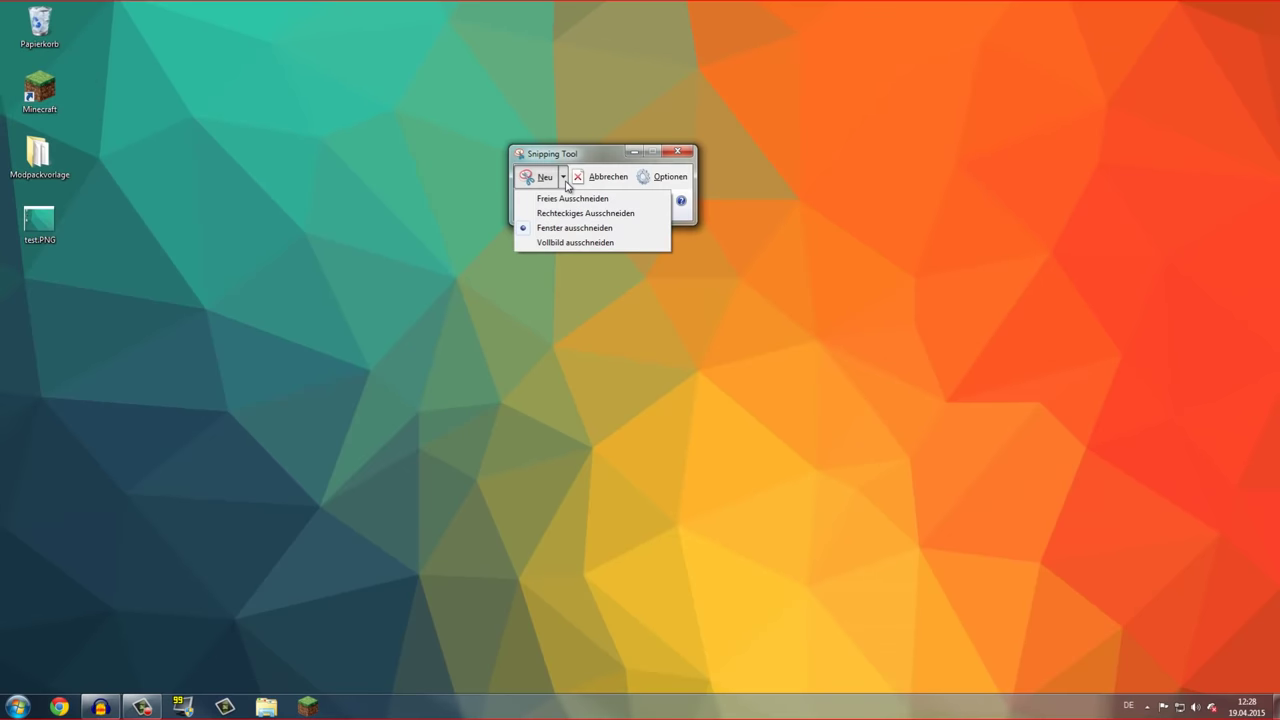
pyautogui.click(563, 243)
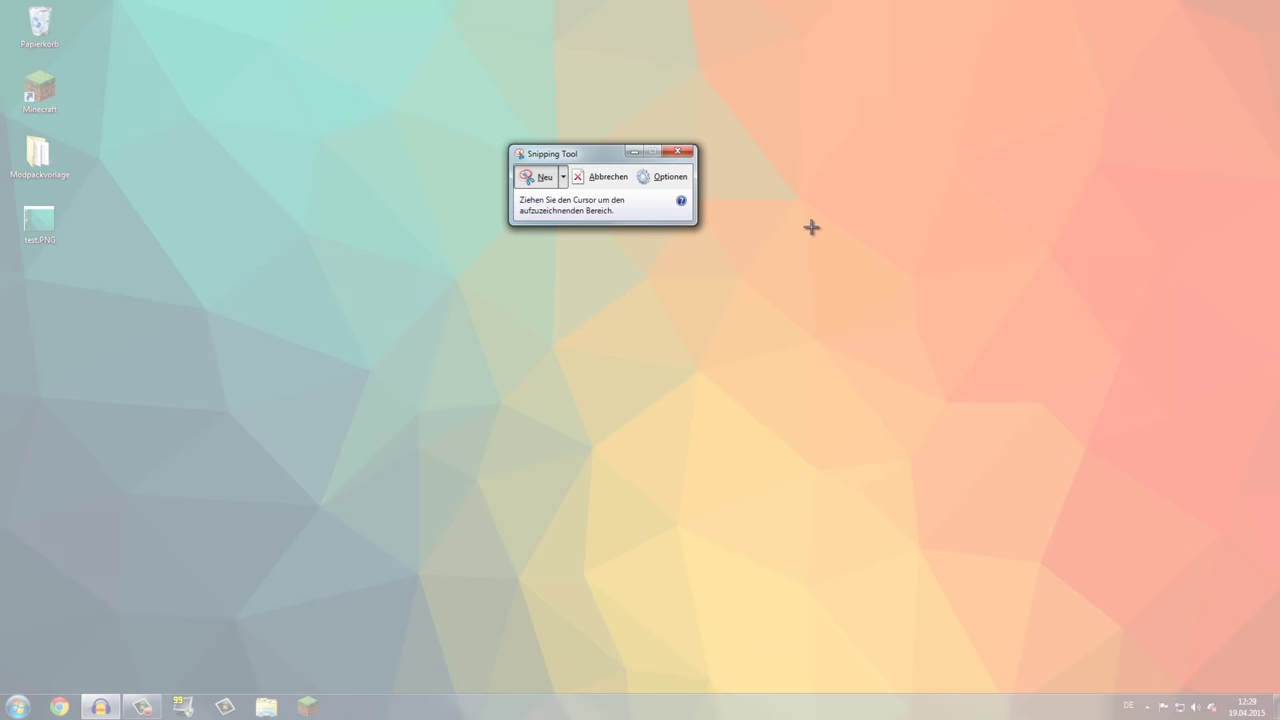
pyautogui.click(586, 185)
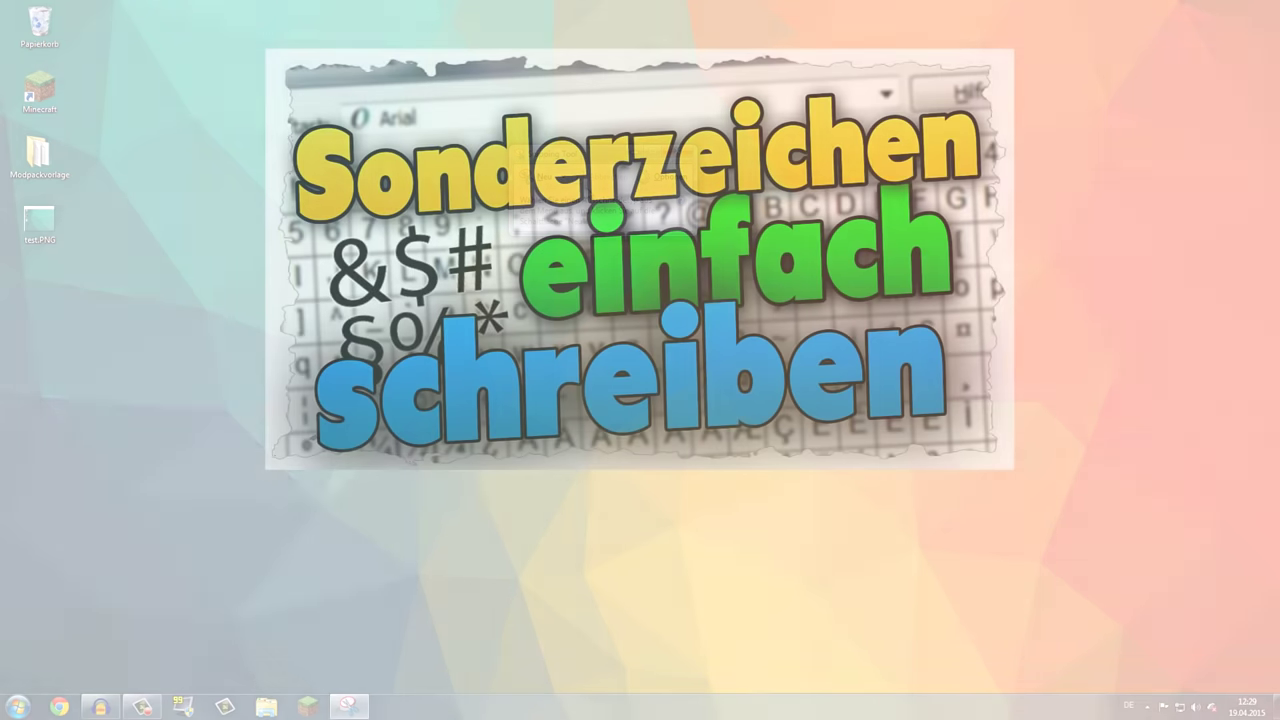